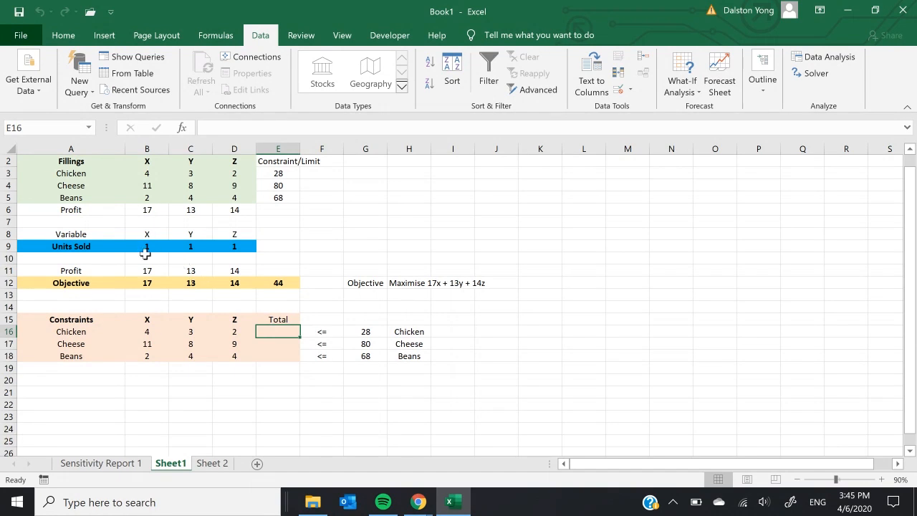
Step: Clear the units sold values in B9:D9, the objective values in B12:E12 and the constraint values in B16:E18
{"action": "left_click_drag", "start_coordinate": [144, 242], "coordinate": [237, 243]}
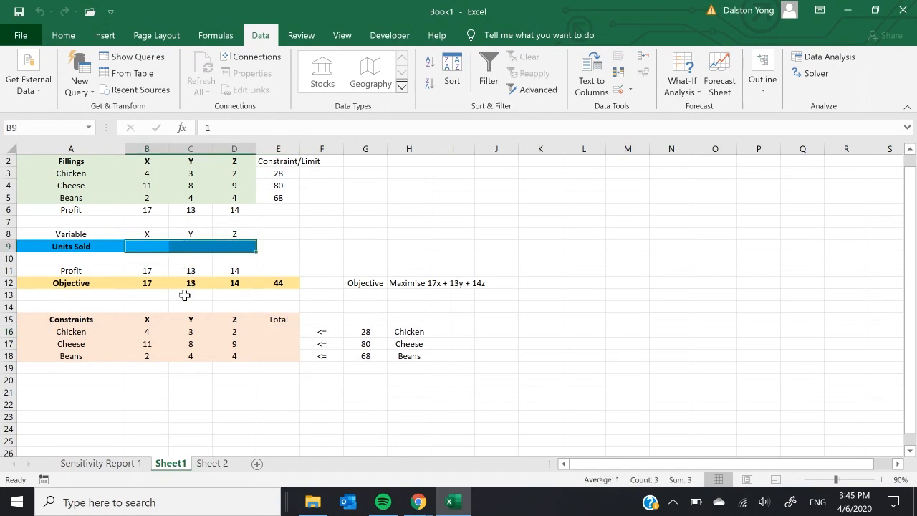
{"action": "key", "text": "Delete"}
{"action": "left_click_drag", "start_coordinate": [146, 286], "coordinate": [286, 283]}
{"action": "key", "text": "Delete"}
{"action": "left_click_drag", "start_coordinate": [144, 331], "coordinate": [286, 359]}
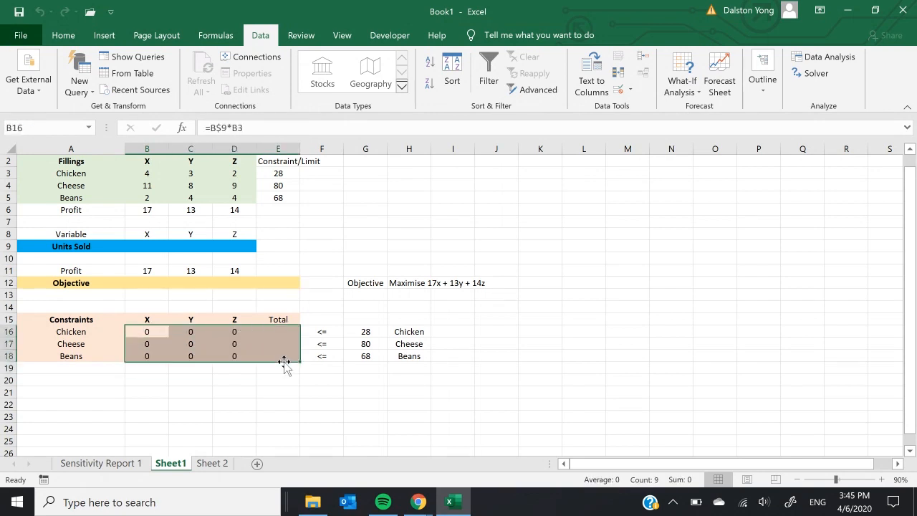
{"action": "key", "text": "Delete"}
{"action": "left_click", "coordinate": [397, 311]}
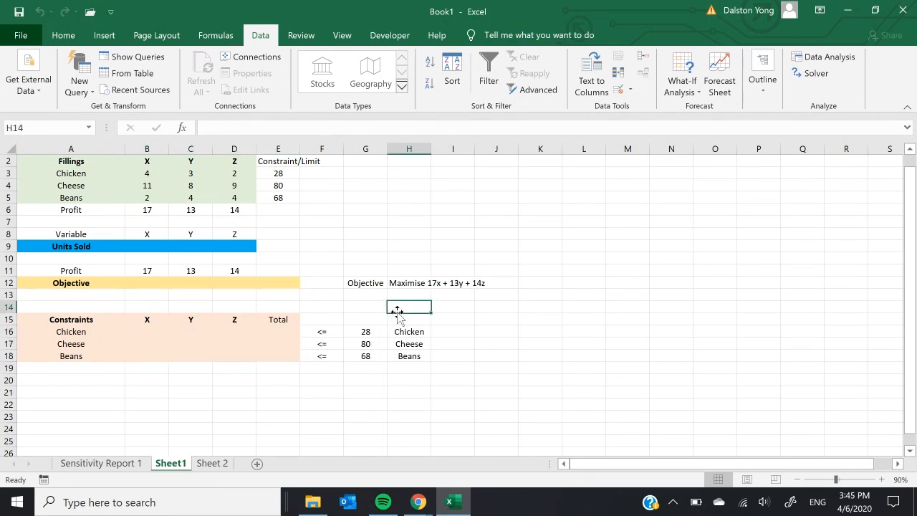
Step: Set the units sold for X, Y and Z in B9:D9 to 1 each
{"action": "left_click", "coordinate": [148, 248]}
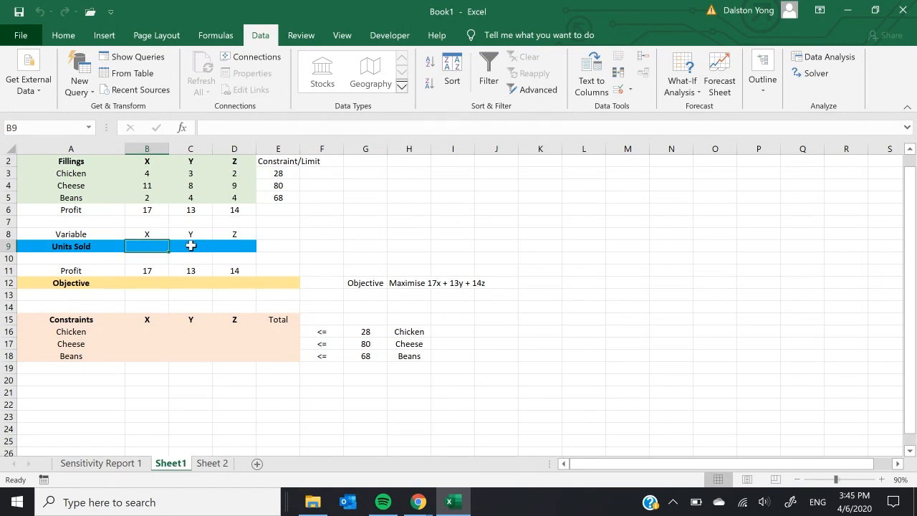
{"action": "type", "text": "1"}
{"action": "key", "text": "Tab"}
{"action": "type", "text": "1"}
{"action": "key", "text": "Tab"}
{"action": "type", "text": "1"}
{"action": "left_click", "coordinate": [336, 246]}
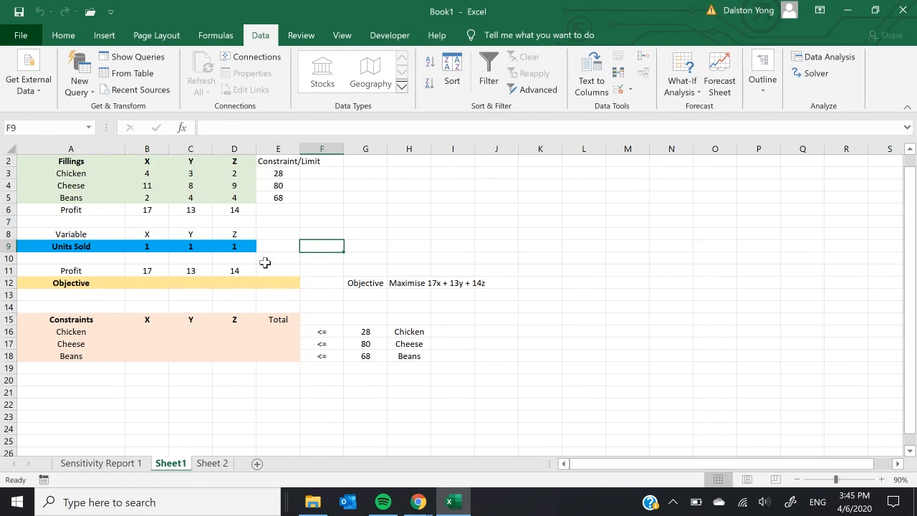
{"action": "left_click", "coordinate": [163, 248]}
{"action": "left_click", "coordinate": [163, 233]}
{"action": "left_click", "coordinate": [206, 246]}
{"action": "left_click", "coordinate": [205, 224]}
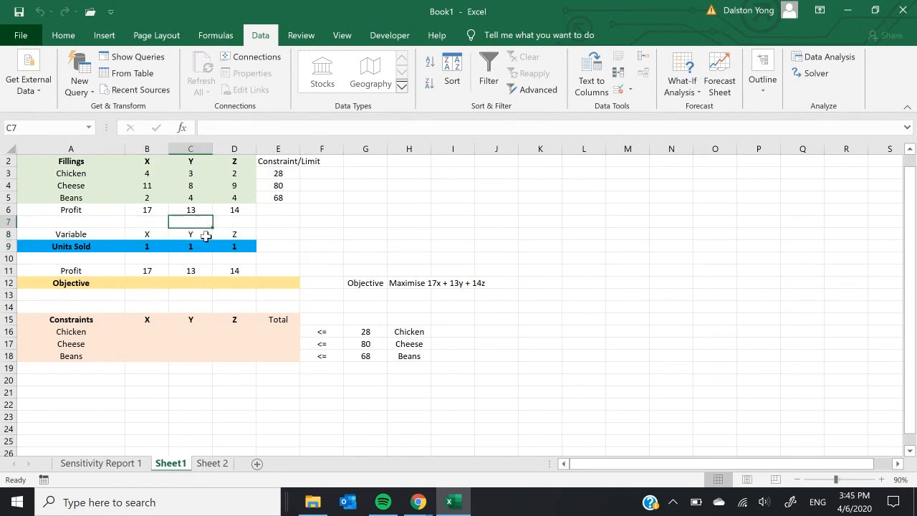
{"action": "left_click", "coordinate": [239, 244]}
{"action": "left_click", "coordinate": [249, 234]}
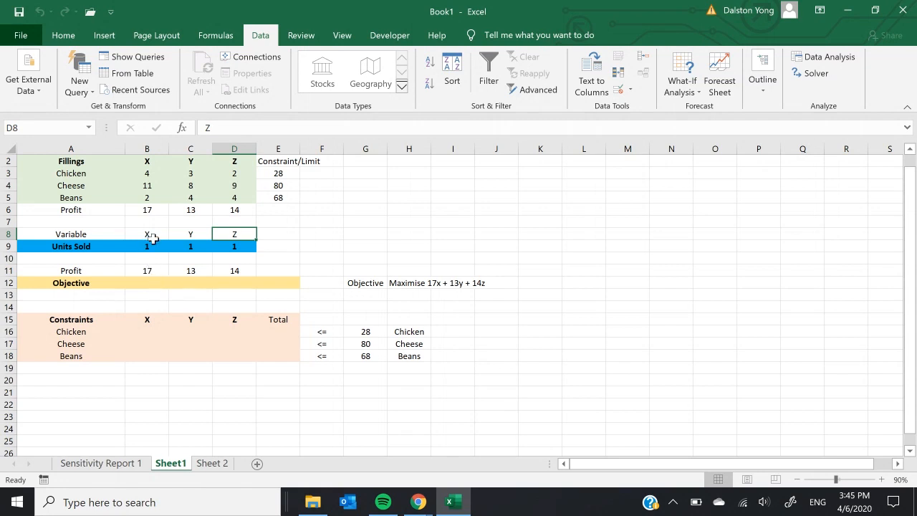
Step: Calculate the X objective in B12 with the formula =B9*B11
{"action": "left_click", "coordinate": [162, 284]}
{"action": "type", "text": "="}
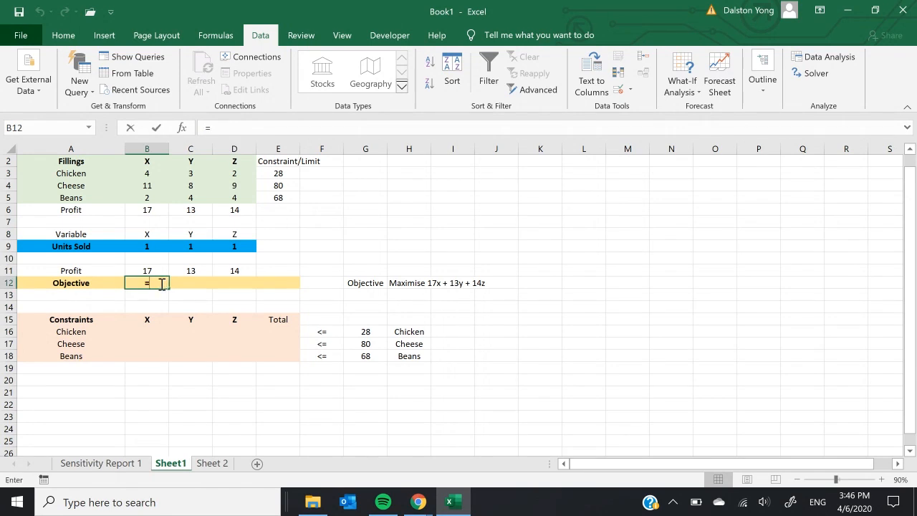
{"action": "left_click", "coordinate": [164, 245]}
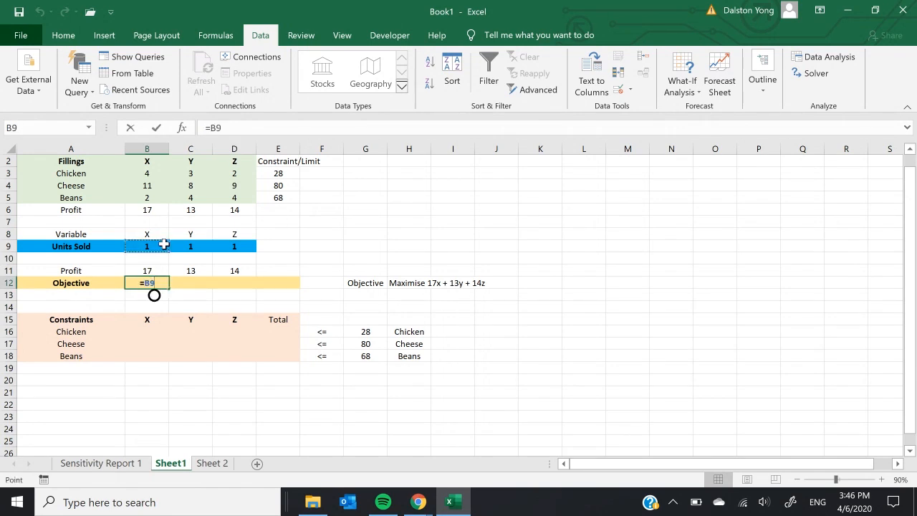
{"action": "type", "text": "*"}
{"action": "left_click", "coordinate": [159, 270]}
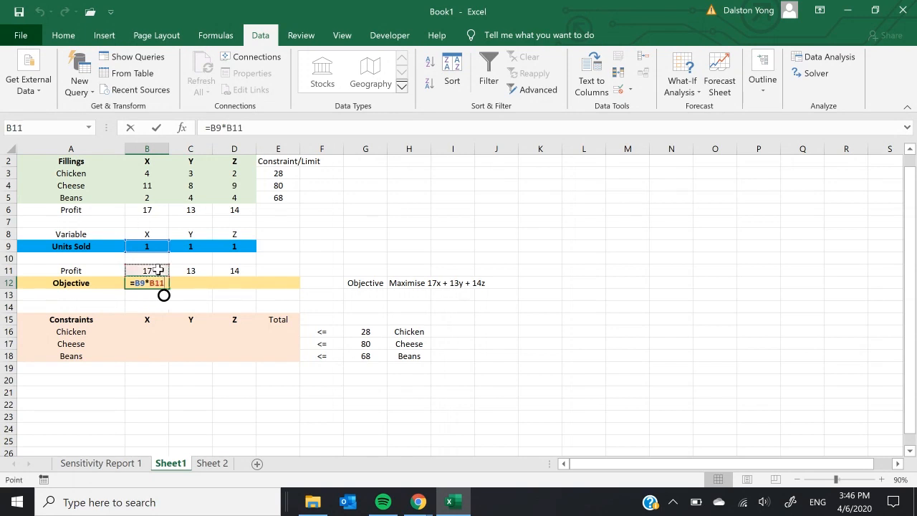
{"action": "key", "text": "Return"}
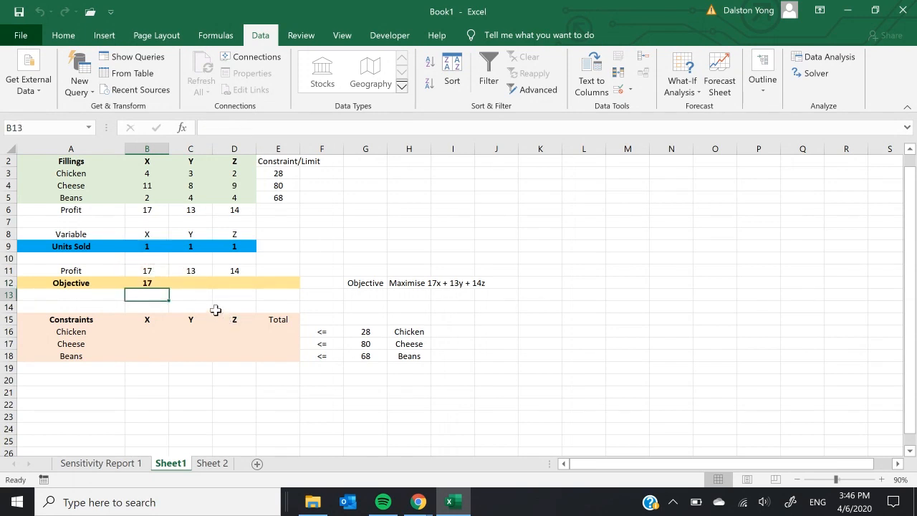
Step: Calculate the Y objective in C12 with the formula =C9*C11
{"action": "left_click", "coordinate": [193, 283]}
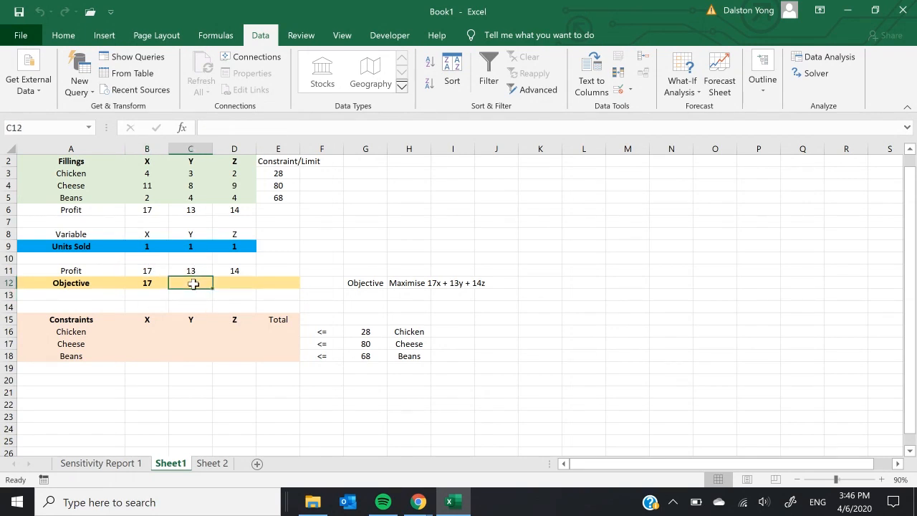
{"action": "type", "text": "="}
{"action": "left_click", "coordinate": [194, 246]}
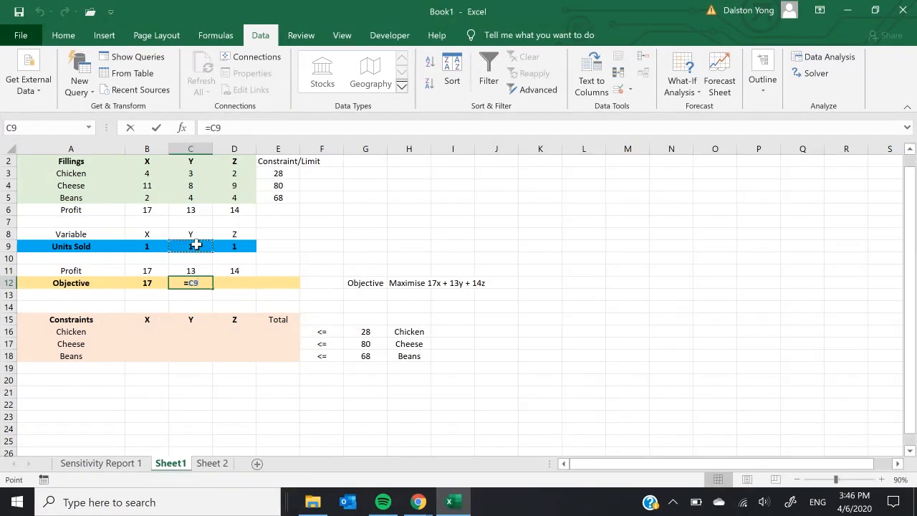
{"action": "type", "text": "*"}
{"action": "left_click", "coordinate": [201, 270]}
{"action": "key", "text": "Return"}
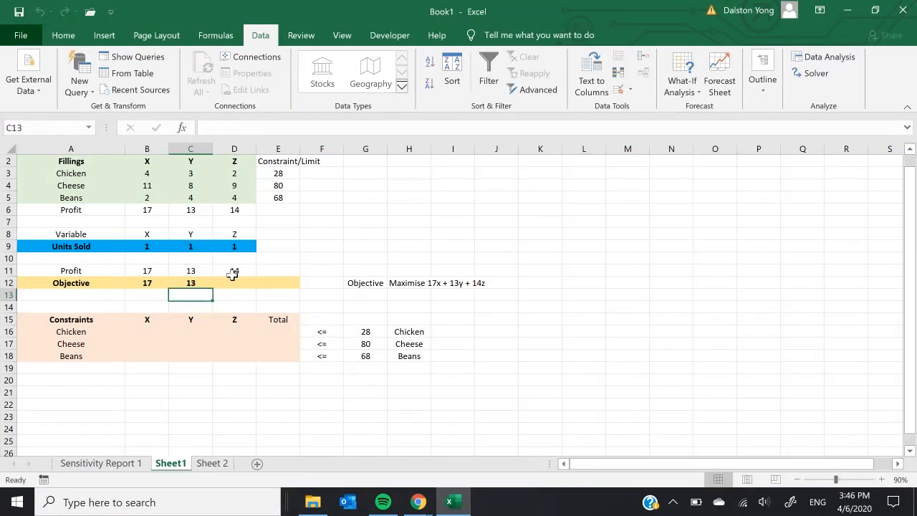
Step: Calculate the Z objective in D12 with the formula =D9*D11
{"action": "left_click", "coordinate": [236, 273]}
{"action": "left_click", "coordinate": [241, 282]}
{"action": "type", "text": "="}
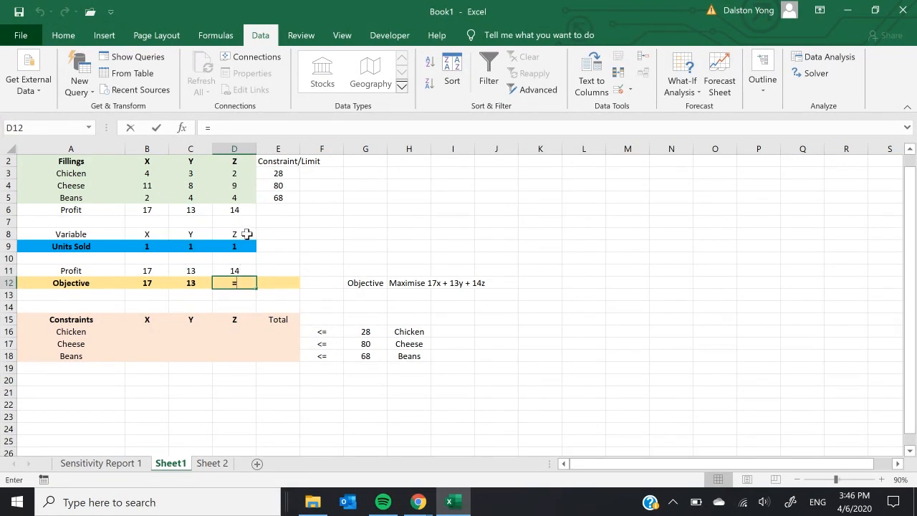
{"action": "left_click", "coordinate": [244, 244]}
{"action": "type", "text": "*"}
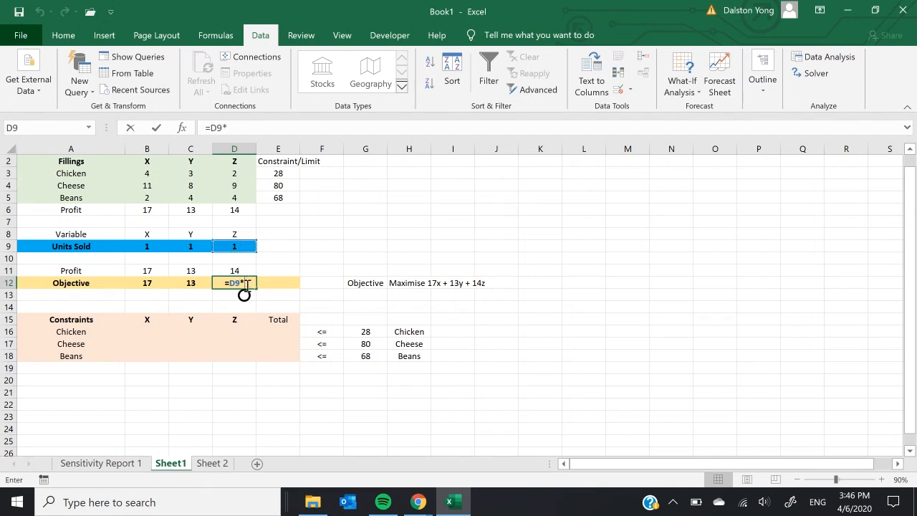
{"action": "left_click", "coordinate": [247, 270]}
{"action": "key", "text": "Return"}
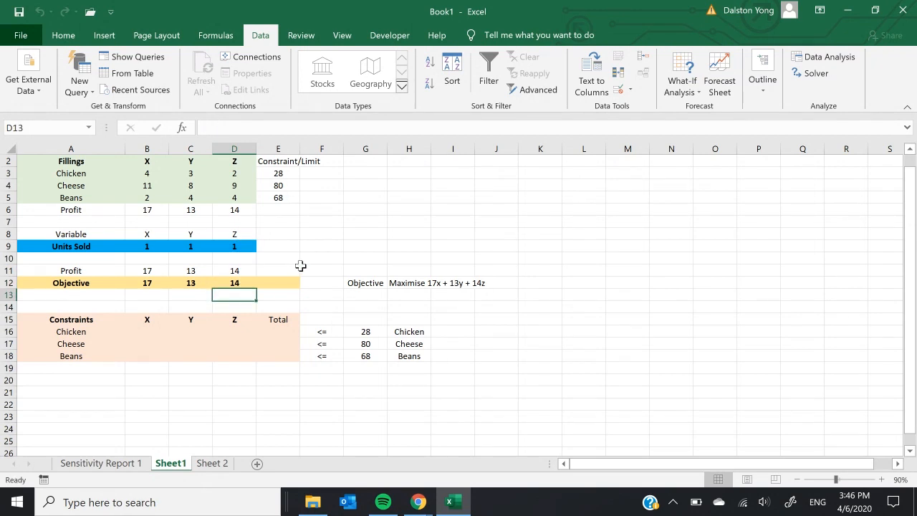
Step: Try 2 and 7 as the units sold for X in B9, and set it back to 1
{"action": "left_click", "coordinate": [153, 246]}
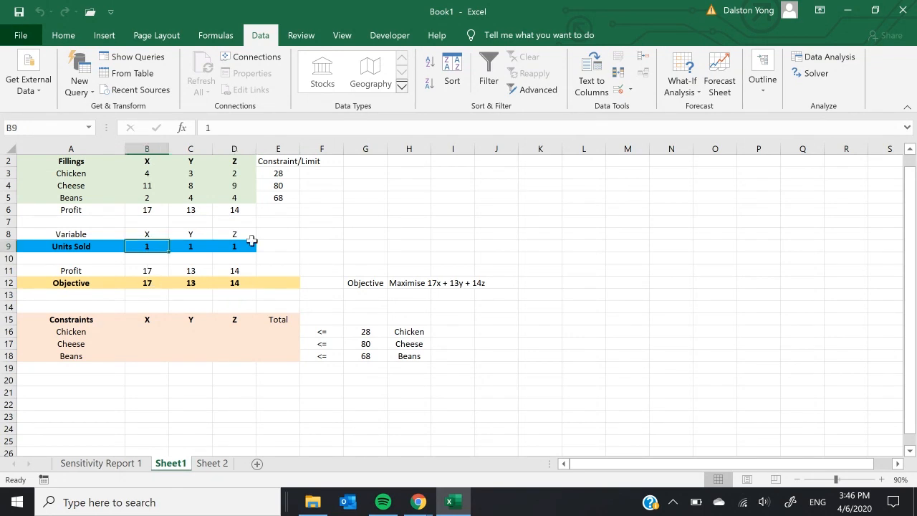
{"action": "type", "text": "1"}
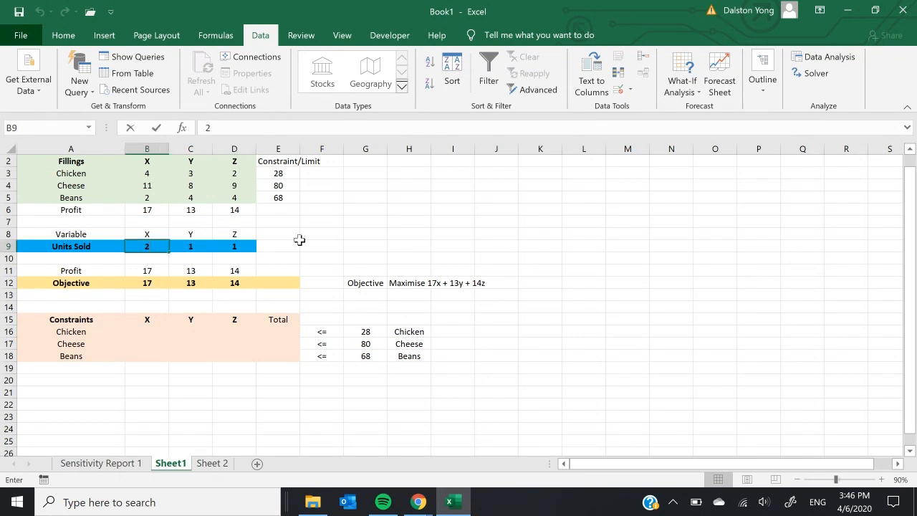
{"action": "key", "text": "Return"}
{"action": "key", "text": "Up"}
{"action": "type", "text": "7"}
{"action": "key", "text": "Return"}
{"action": "key", "text": "Up"}
{"action": "key", "text": "Right"}
{"action": "key", "text": "Left"}
{"action": "type", "text": "1"}
{"action": "key", "text": "Return"}
{"action": "key", "text": "Down"}
{"action": "key", "text": "Right"}
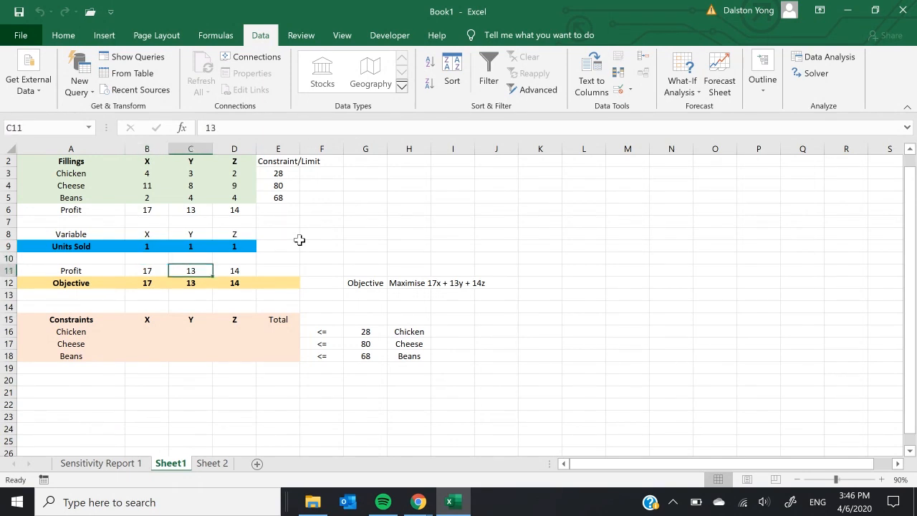
Step: Total the objective row in E12 with the formula =SUM(B12:D12)
{"action": "key", "text": "Right"}
{"action": "key", "text": "Down"}
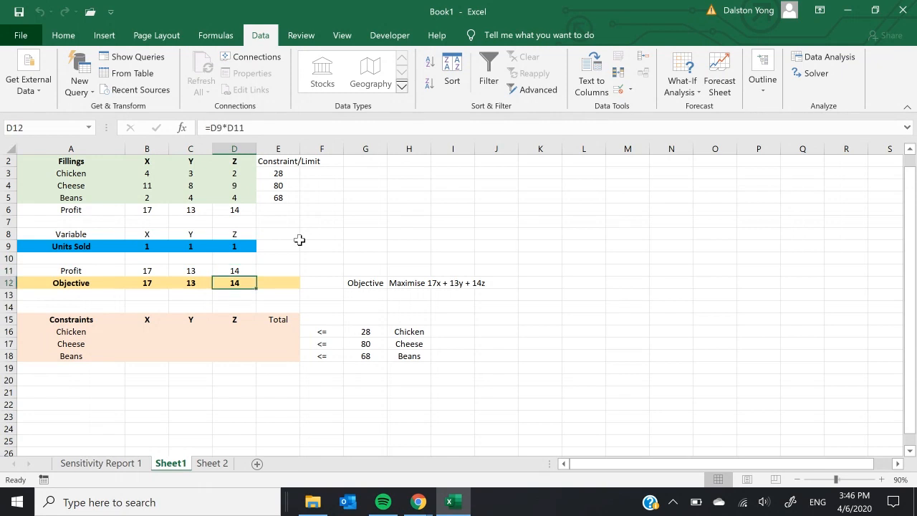
{"action": "left_click", "coordinate": [272, 282]}
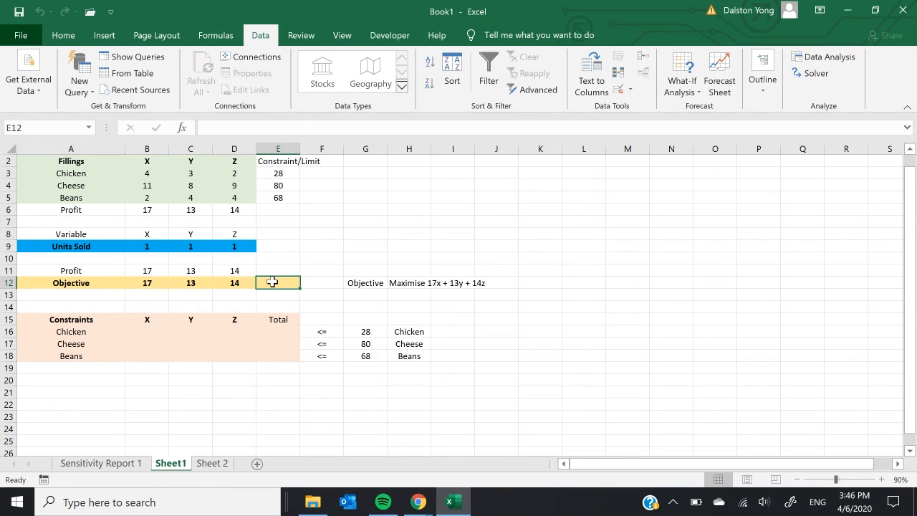
{"action": "type", "text": "=sum("}
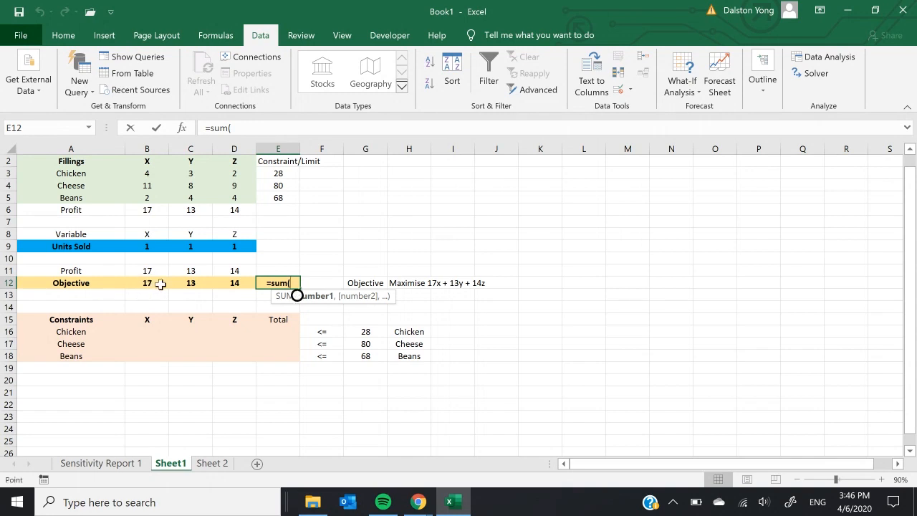
{"action": "left_click_drag", "start_coordinate": [160, 284], "coordinate": [224, 283]}
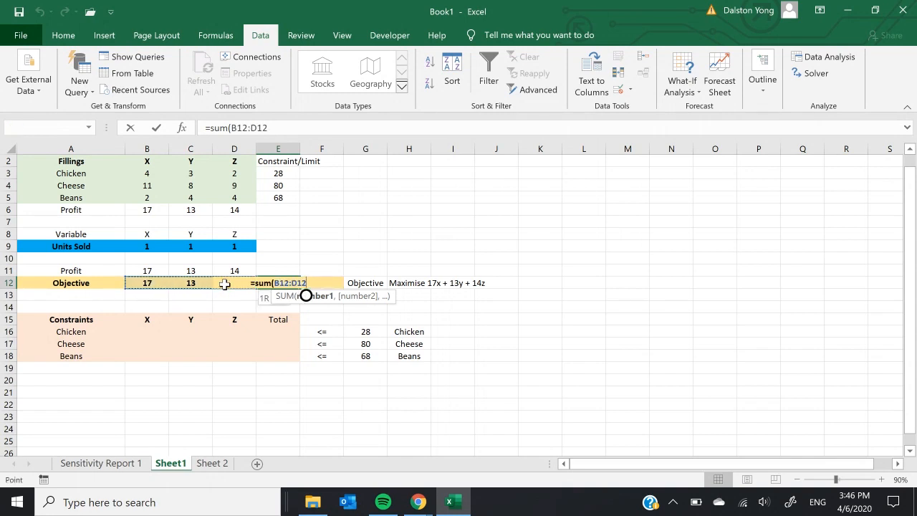
{"action": "type", "text": ")"}
{"action": "key", "text": "Return"}
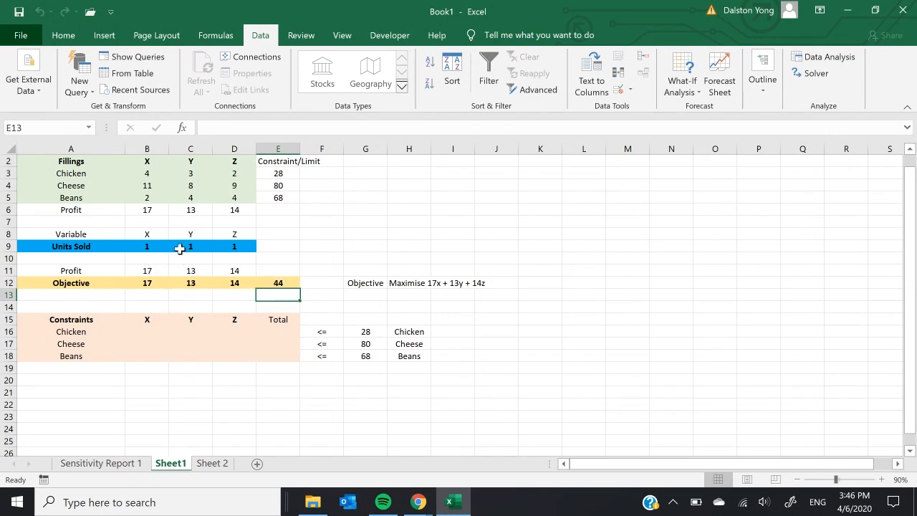
Step: Test the objective formulas by setting the units sold for X, Y and Z to 2 each
{"action": "left_click", "coordinate": [205, 246]}
{"action": "type", "text": "2"}
{"action": "left_click", "coordinate": [146, 247]}
{"action": "type", "text": "2"}
{"action": "left_click", "coordinate": [243, 246]}
{"action": "type", "text": "2"}
{"action": "left_click", "coordinate": [337, 246]}
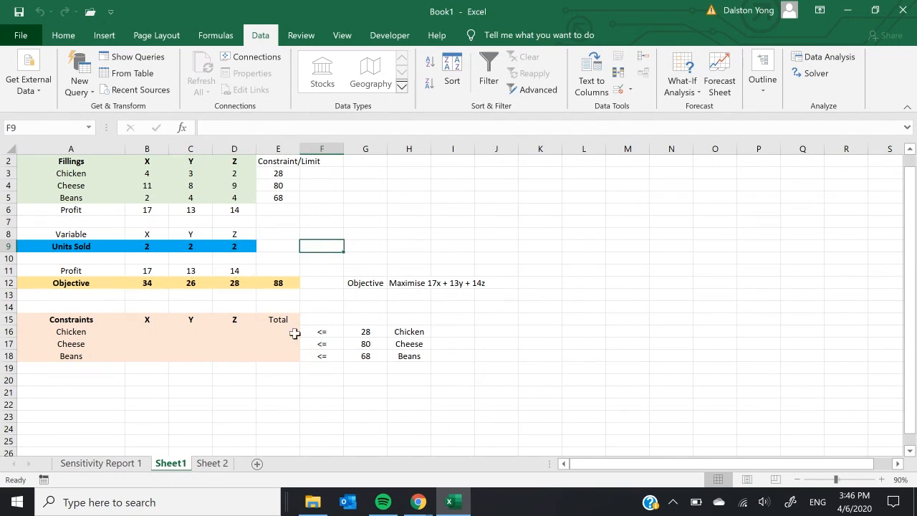
Step: Set the units sold for X, Y and Z in B9:D9 back to 1 each
{"action": "left_click", "coordinate": [152, 246]}
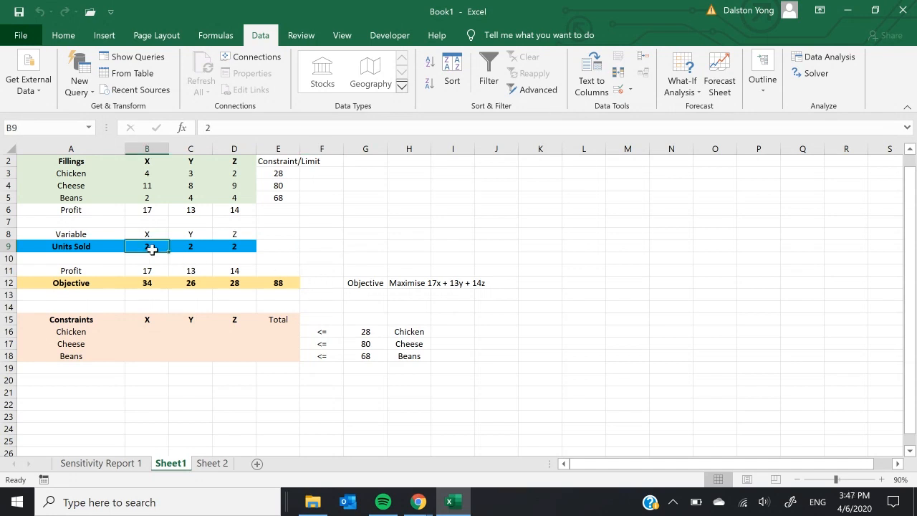
{"action": "type", "text": "1"}
{"action": "left_click", "coordinate": [191, 246]}
{"action": "type", "text": "1"}
{"action": "left_click", "coordinate": [245, 248]}
{"action": "type", "text": "1"}
{"action": "left_click", "coordinate": [311, 248]}
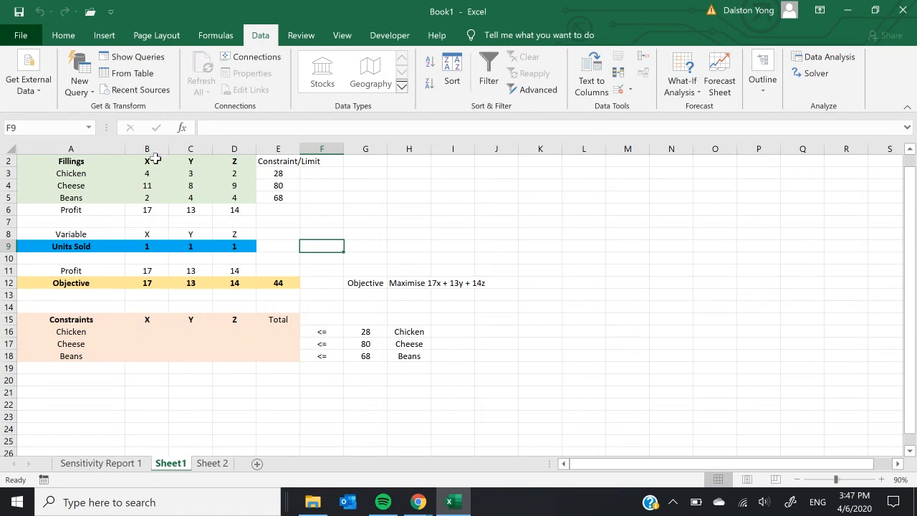
Step: Calculate the Chicken constraint for X in B16 with the formula =B9*B3
{"action": "left_click", "coordinate": [154, 332]}
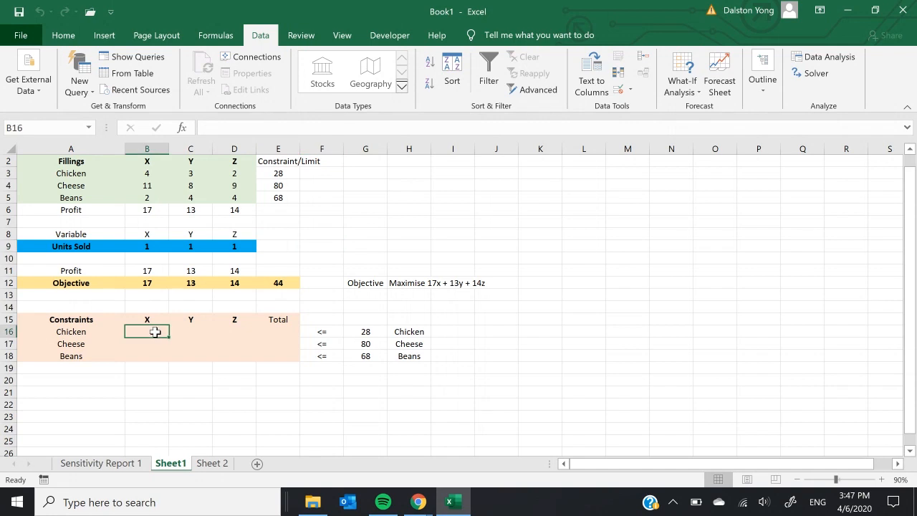
{"action": "type", "text": "="}
{"action": "left_click", "coordinate": [144, 250]}
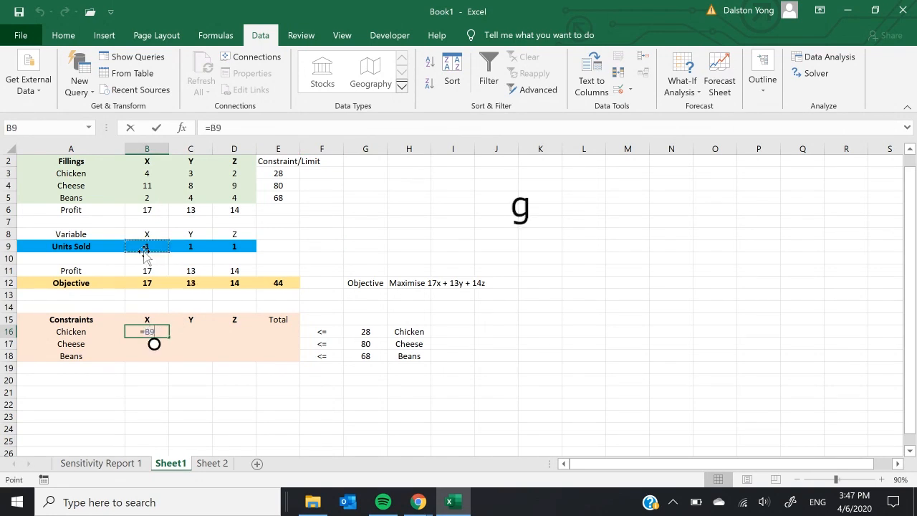
{"action": "type", "text": "*"}
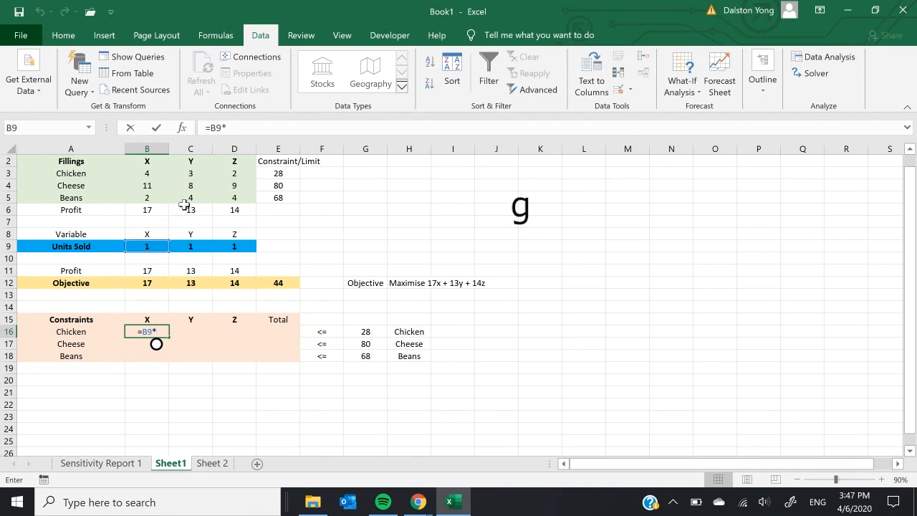
{"action": "left_click", "coordinate": [162, 174]}
{"action": "key", "text": "Return"}
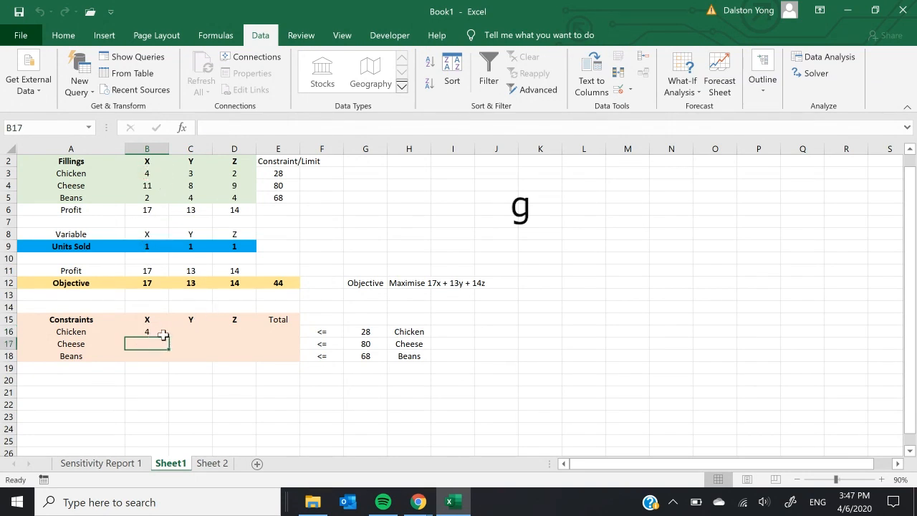
Step: Calculate the Chicken constraint for Y in C16 with the formula =C9*C3
{"action": "left_click", "coordinate": [188, 333]}
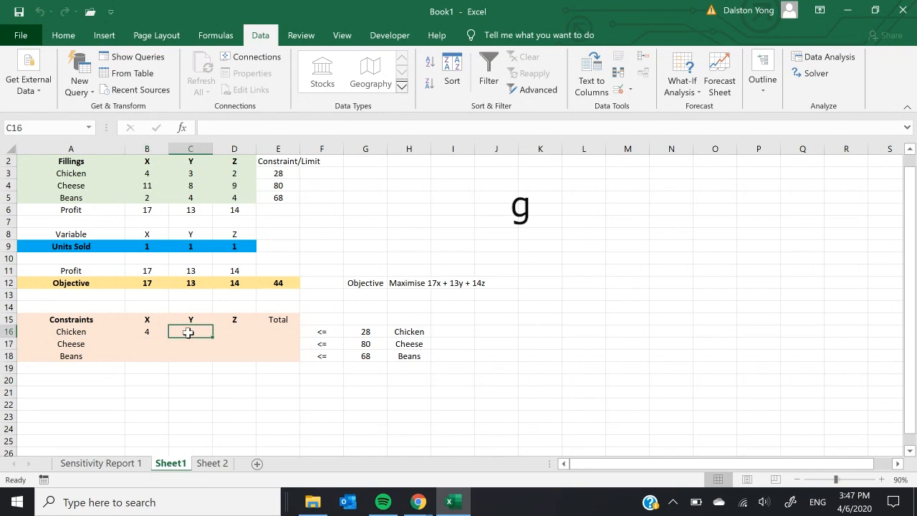
{"action": "type", "text": "="}
{"action": "left_click", "coordinate": [189, 249]}
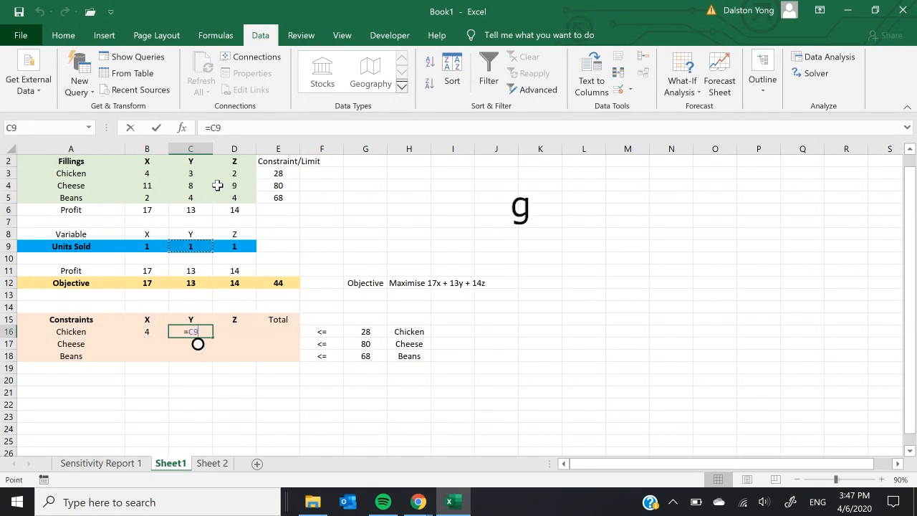
{"action": "type", "text": "*"}
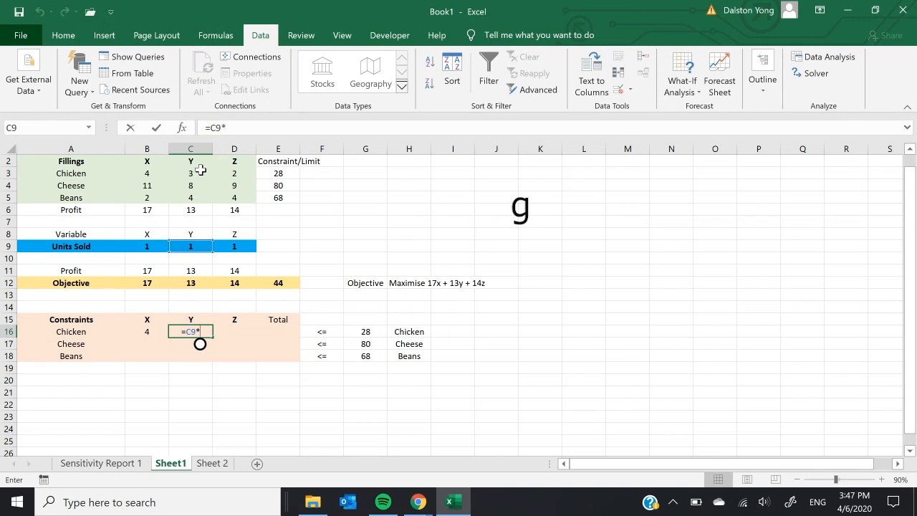
{"action": "left_click", "coordinate": [202, 172]}
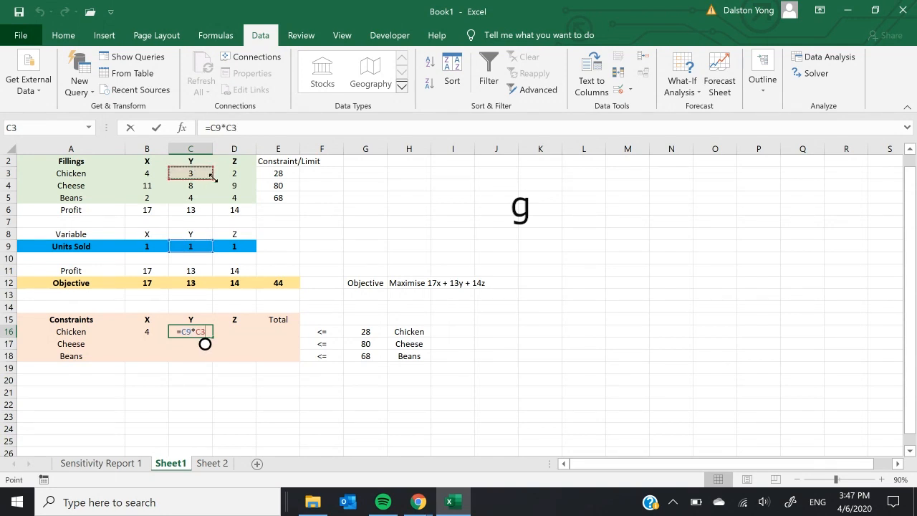
{"action": "key", "text": "Return"}
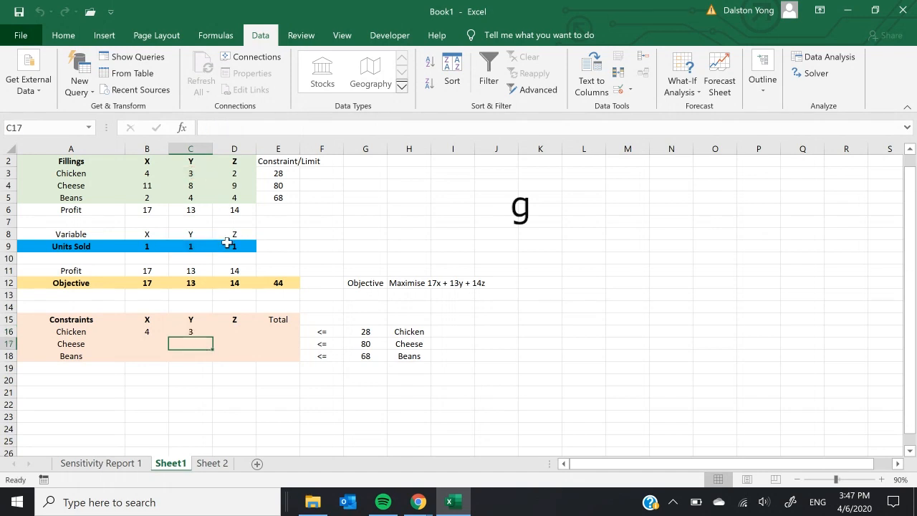
Step: Calculate the Chicken constraint for Z in D16 with the formula =D9*D3
{"action": "left_click", "coordinate": [230, 331]}
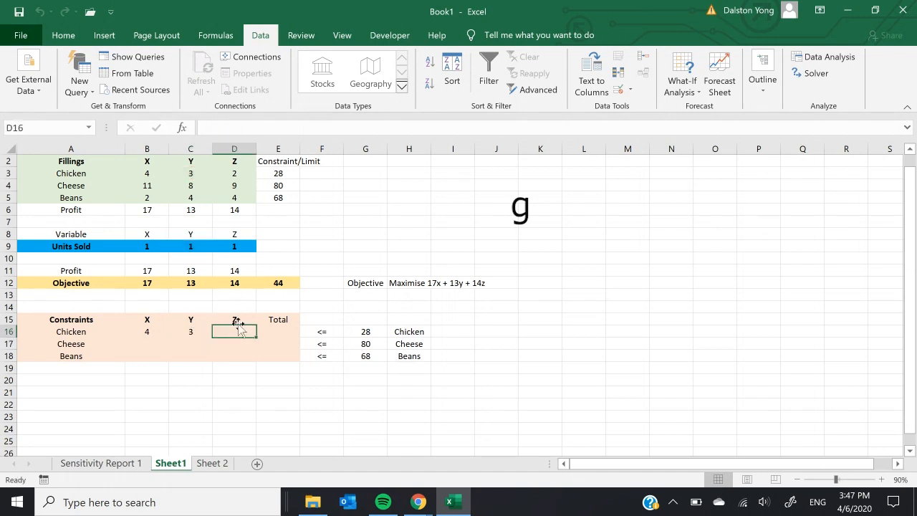
{"action": "type", "text": "="}
{"action": "left_click", "coordinate": [244, 246]}
{"action": "type", "text": "*"}
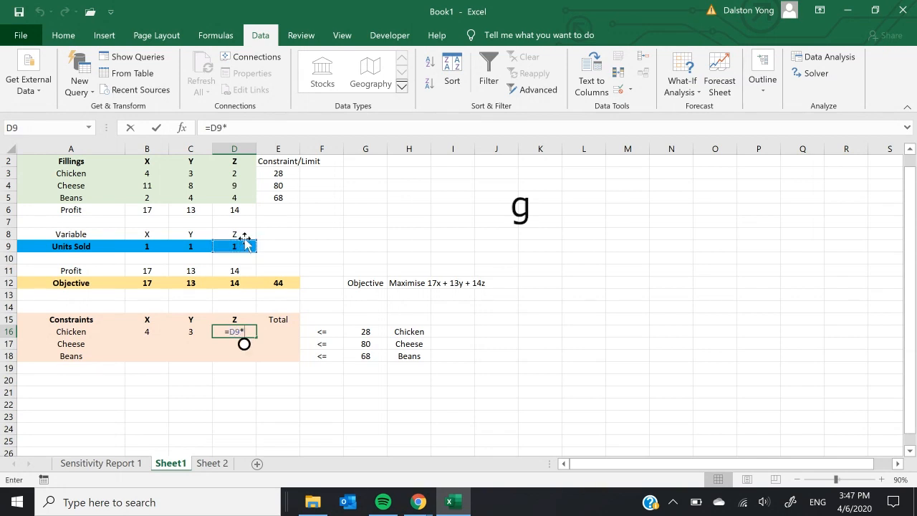
{"action": "left_click", "coordinate": [241, 173]}
{"action": "key", "text": "Return"}
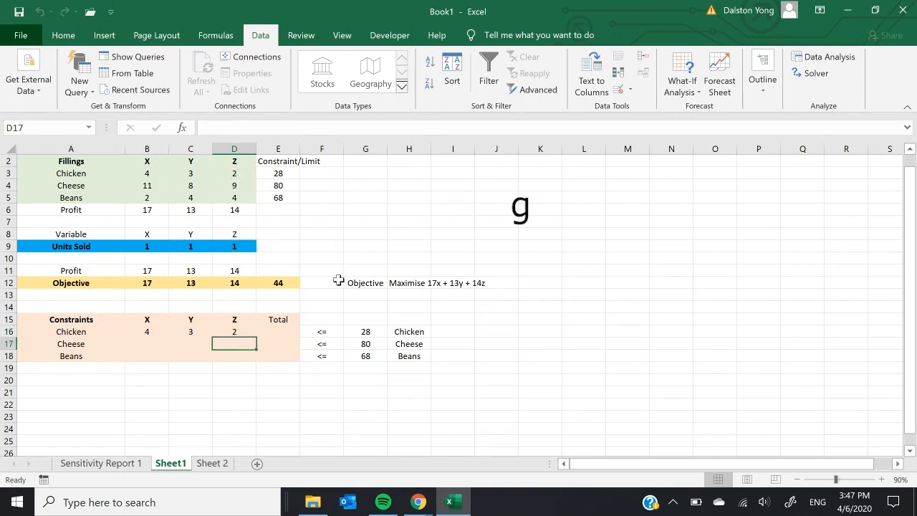
Step: Lock the units-sold row in the Chicken formula for X by changing B16 to =B$9*B3
{"action": "left_click_drag", "start_coordinate": [141, 332], "coordinate": [225, 331]}
{"action": "left_click_drag", "start_coordinate": [130, 349], "coordinate": [251, 355]}
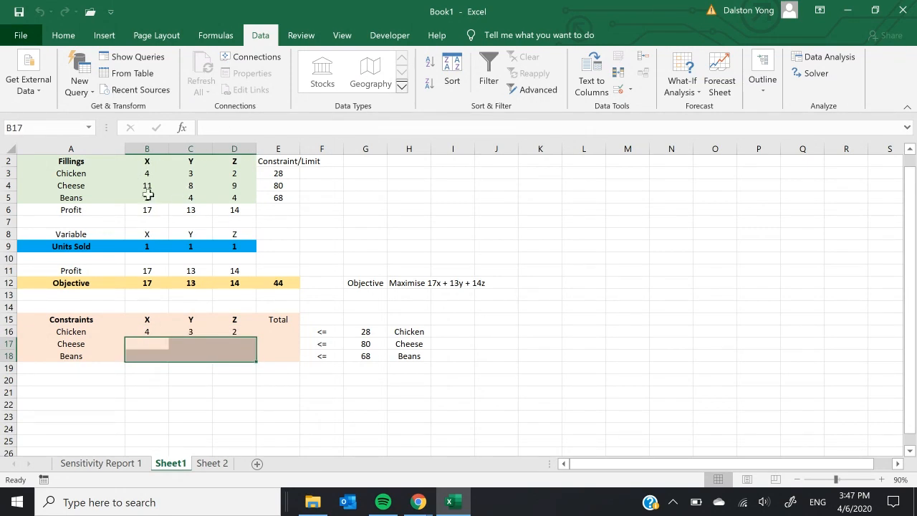
{"action": "left_click", "coordinate": [156, 332]}
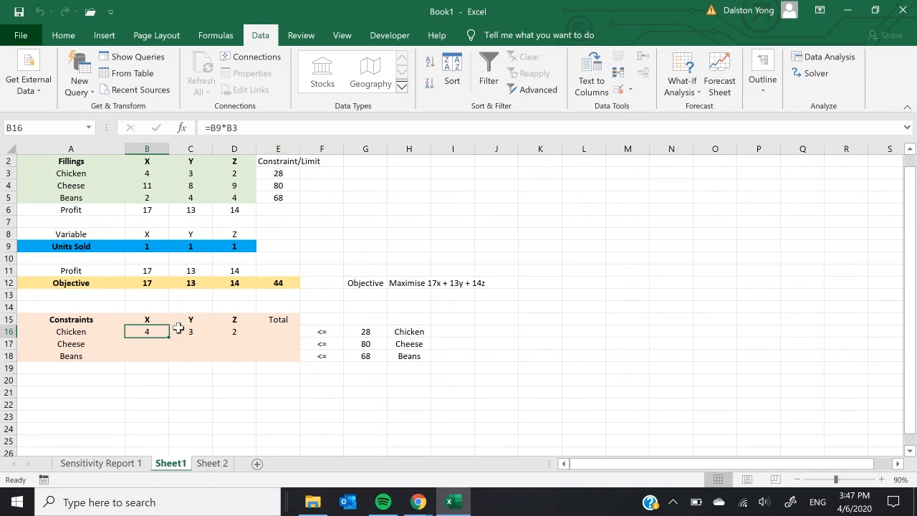
{"action": "left_click_drag", "start_coordinate": [143, 330], "coordinate": [218, 331]}
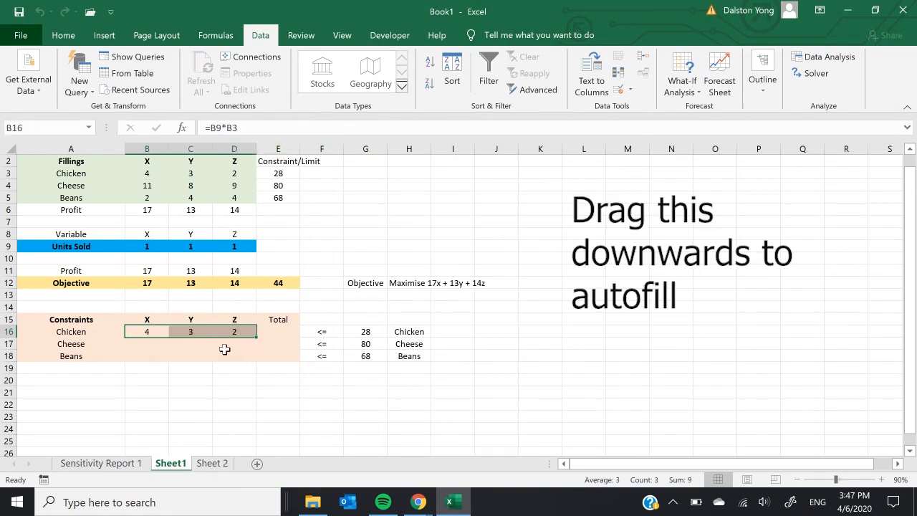
{"action": "left_click", "coordinate": [148, 335]}
{"action": "left_click", "coordinate": [215, 127]}
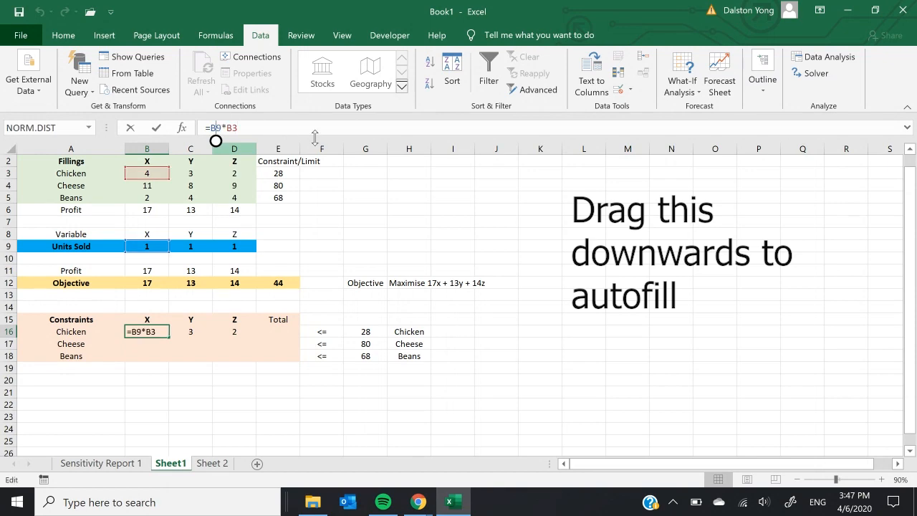
{"action": "type", "text": "$"}
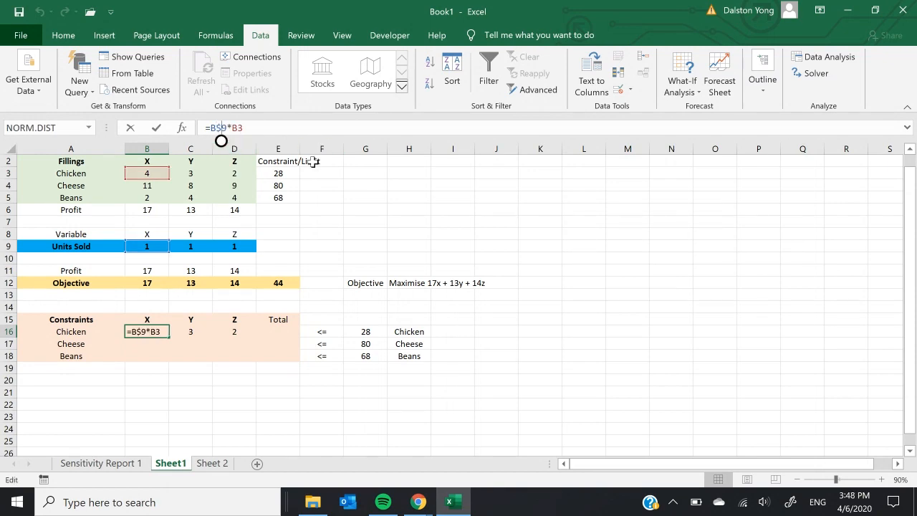
{"action": "key", "text": "Return"}
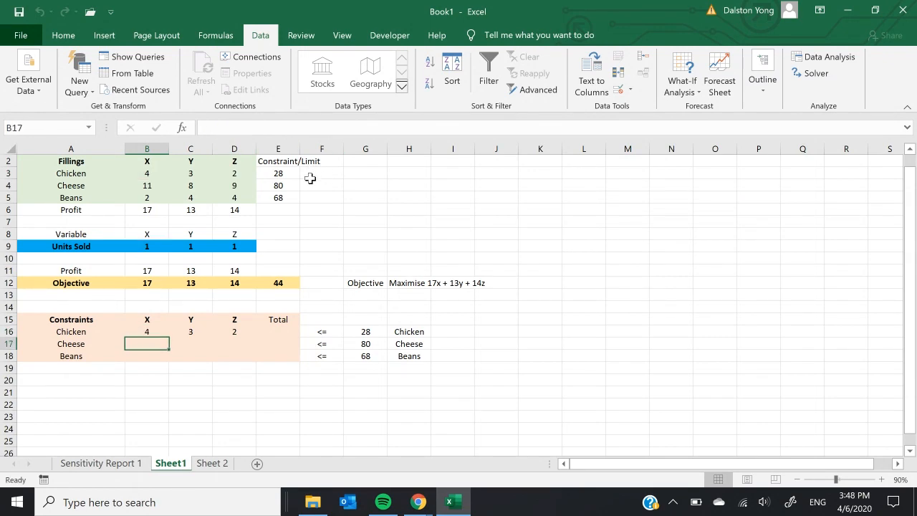
Step: Autofill the row-locked formula from B16 across the X, Y and Z columns and down to the Beans row, then check the copied formulas
{"action": "left_click_drag", "start_coordinate": [161, 246], "coordinate": [236, 247]}
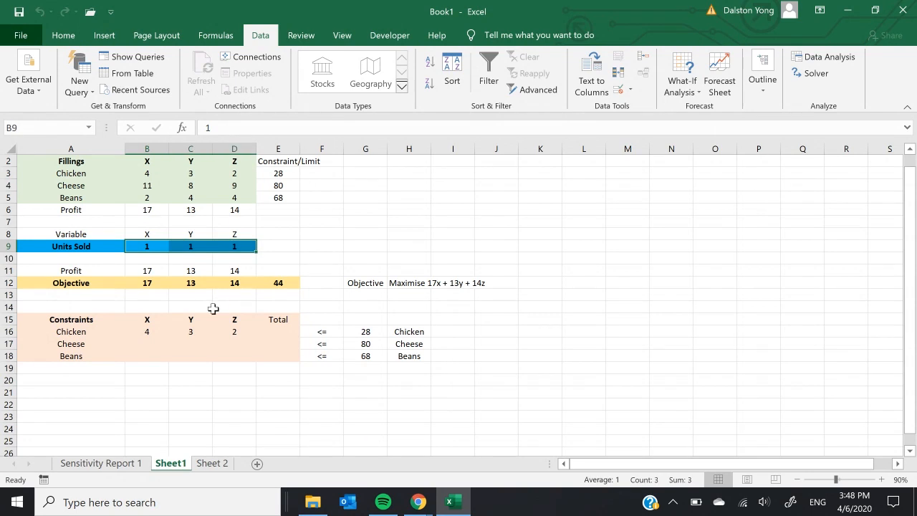
{"action": "left_click", "coordinate": [154, 333]}
{"action": "left_click_drag", "start_coordinate": [168, 337], "coordinate": [257, 363]}
{"action": "left_click", "coordinate": [146, 332]}
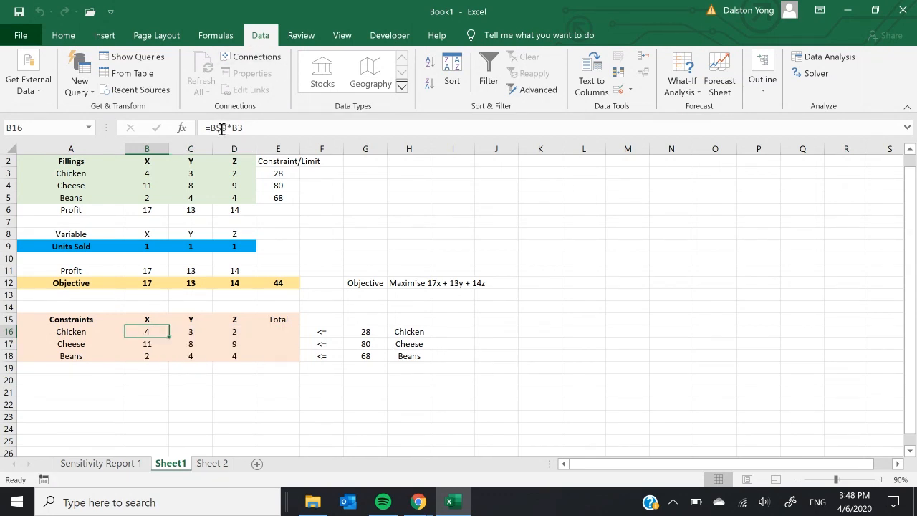
{"action": "left_click", "coordinate": [222, 128]}
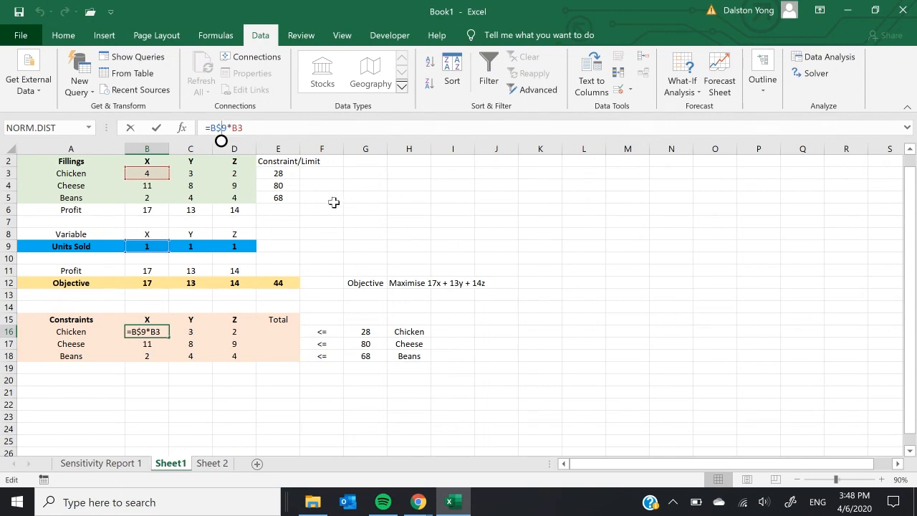
{"action": "key", "text": "Escape"}
{"action": "left_click", "coordinate": [151, 344]}
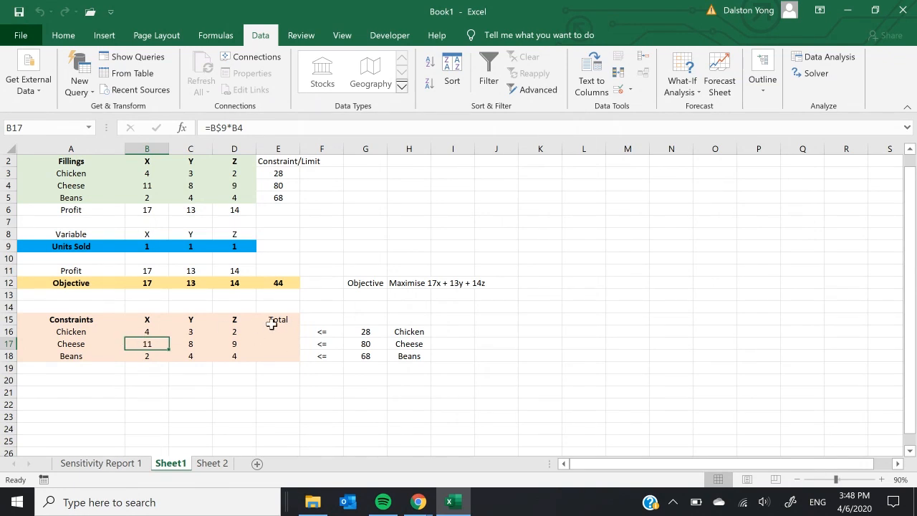
Step: Total the Chicken constraint row in E16 with the formula =SUM(B16:D16)
{"action": "left_click", "coordinate": [369, 332]}
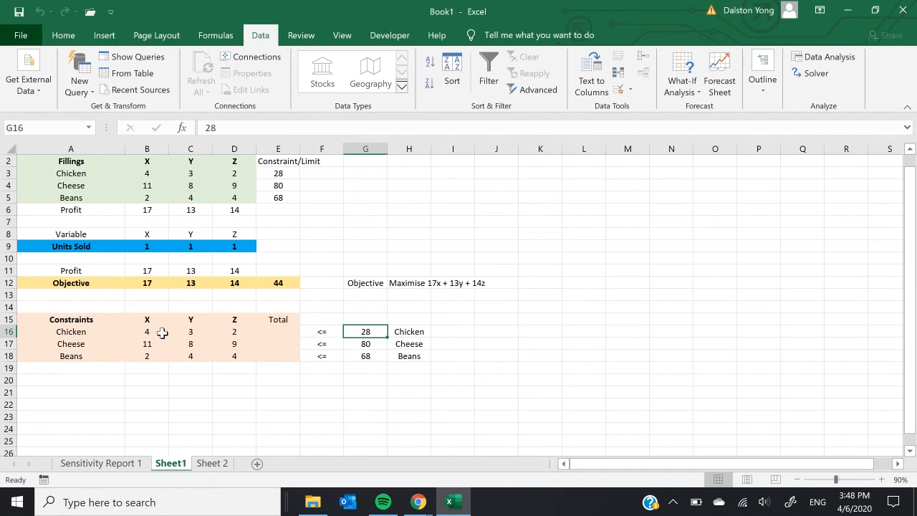
{"action": "left_click", "coordinate": [284, 335]}
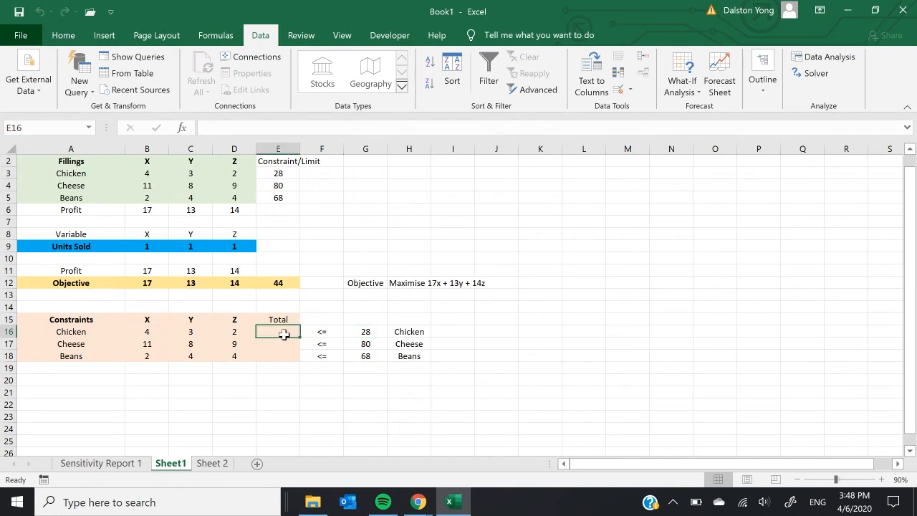
{"action": "type", "text": "=sum("}
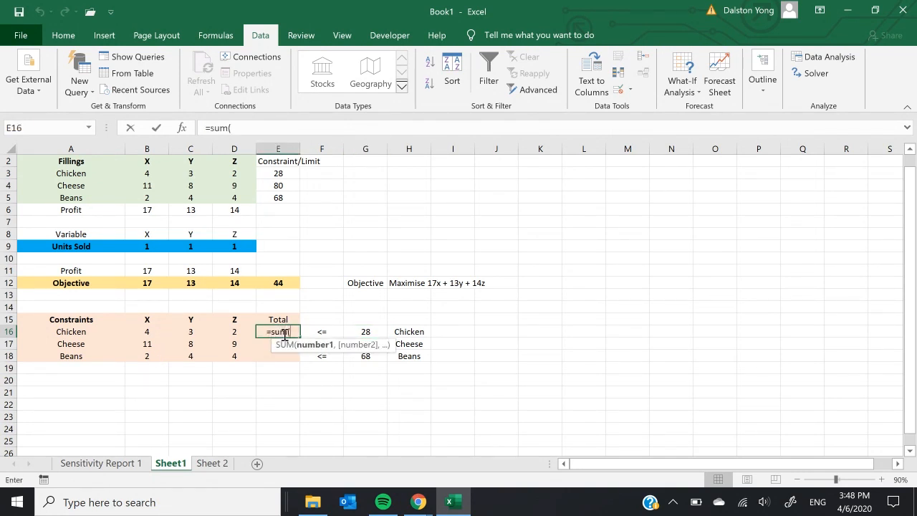
{"action": "left_click_drag", "start_coordinate": [141, 332], "coordinate": [231, 331]}
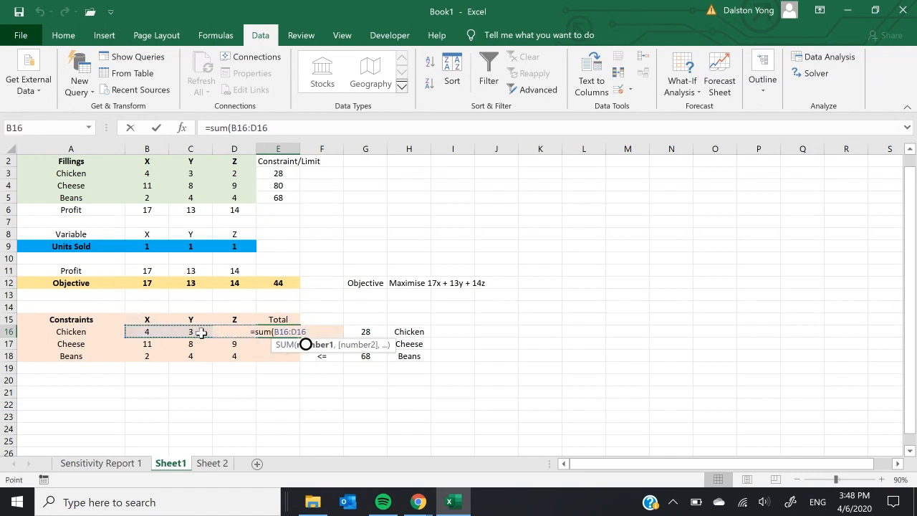
{"action": "key", "text": "Return"}
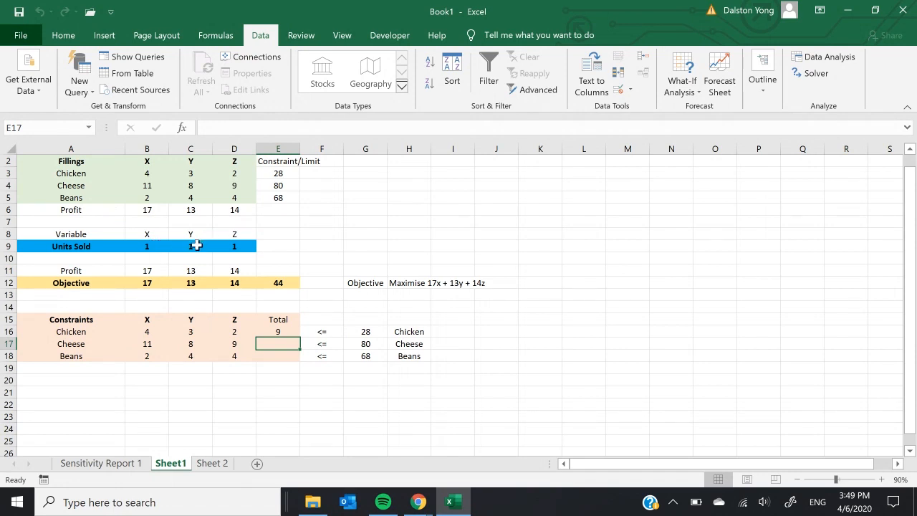
Step: Check the Chicken row formulas and test their total by setting the units sold for X to 2 and back to 1
{"action": "left_click", "coordinate": [152, 331]}
{"action": "left_click", "coordinate": [189, 332]}
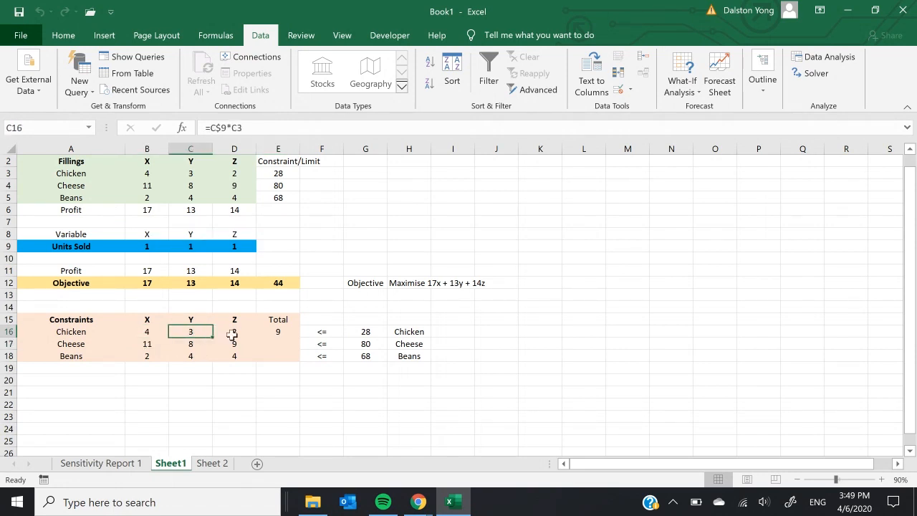
{"action": "left_click", "coordinate": [240, 333]}
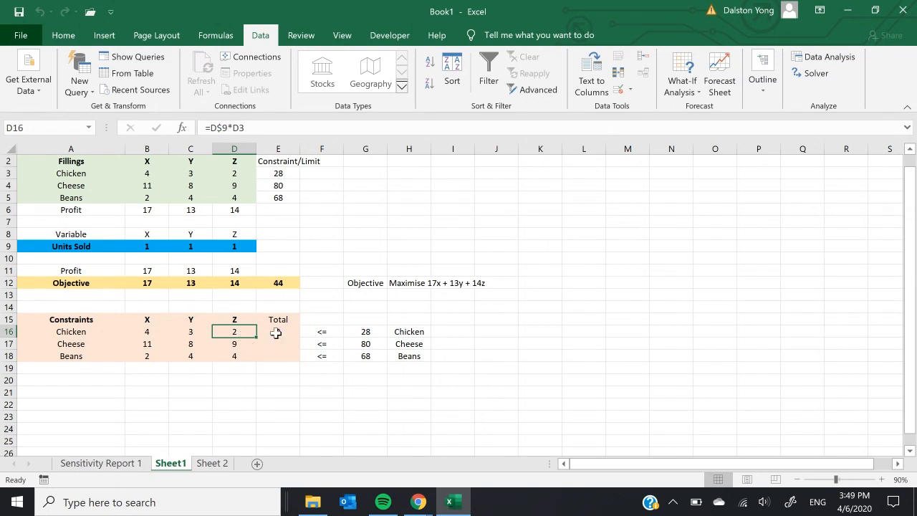
{"action": "left_click", "coordinate": [276, 334]}
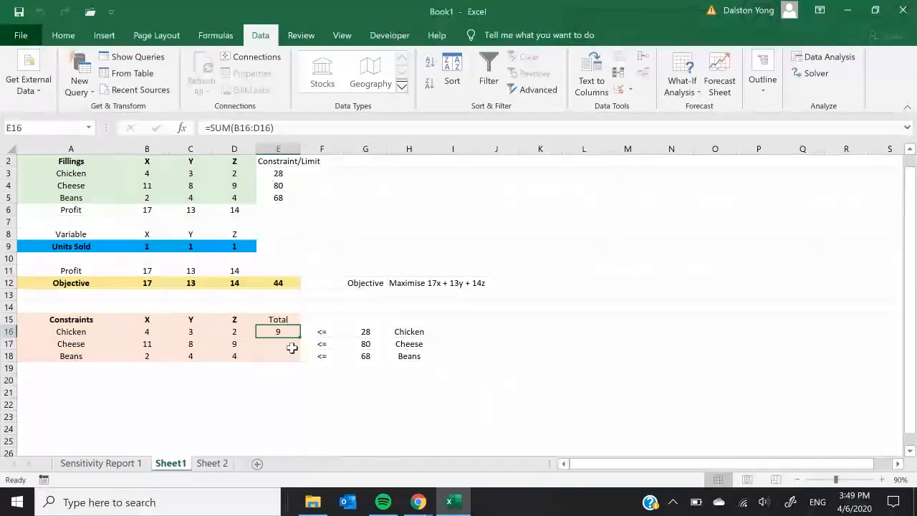
{"action": "left_click", "coordinate": [161, 246]}
{"action": "type", "text": "2"}
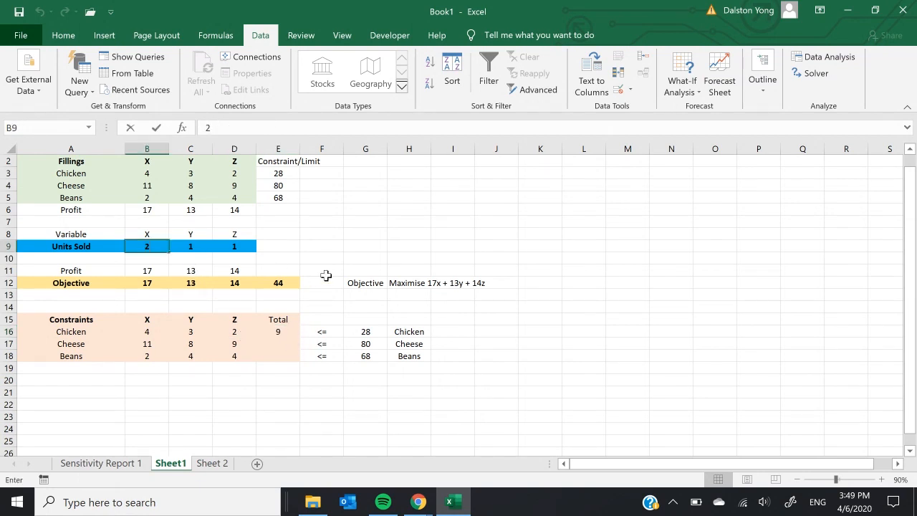
{"action": "left_click", "coordinate": [323, 274]}
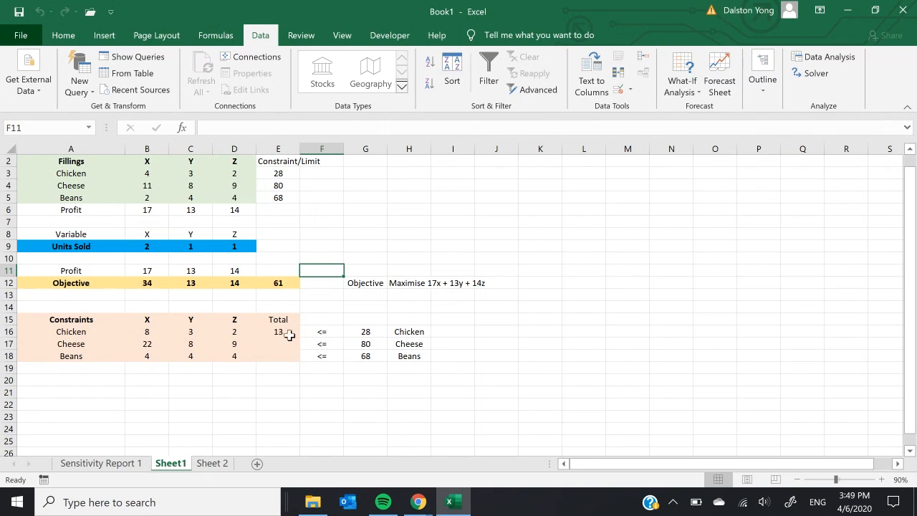
{"action": "left_click", "coordinate": [161, 248]}
{"action": "type", "text": "1"}
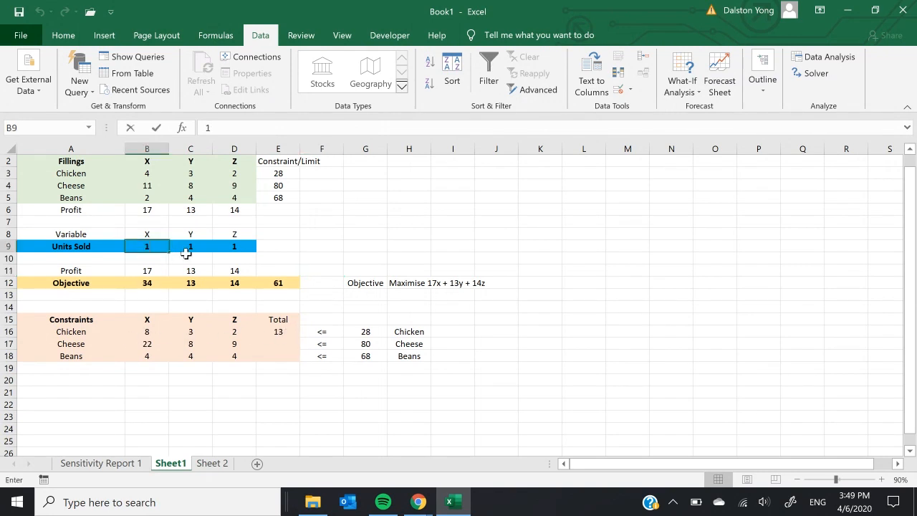
{"action": "key", "text": "Return"}
Step: Autofill the Chicken total formula from E16 down to the Cheese and Beans rows
{"action": "left_click", "coordinate": [294, 331]}
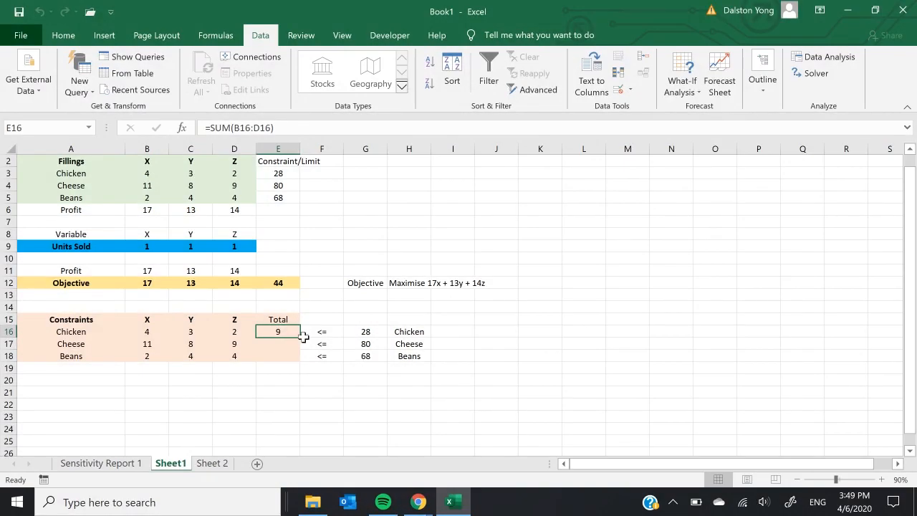
{"action": "left_click_drag", "start_coordinate": [298, 337], "coordinate": [299, 362]}
{"action": "left_click", "coordinate": [489, 401]}
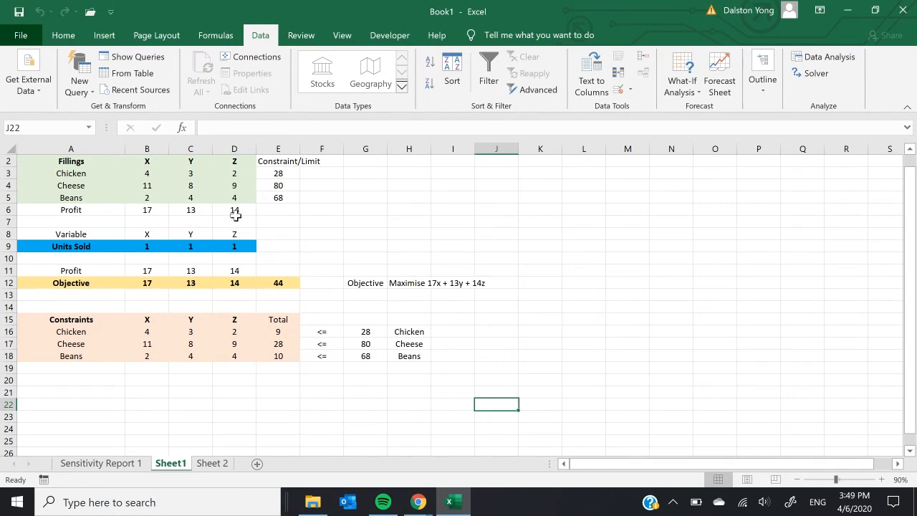
Step: Set the units sold for X, Y and Z to 2, 3 and 4 and check the constraint totals in column E
{"action": "left_click", "coordinate": [154, 248]}
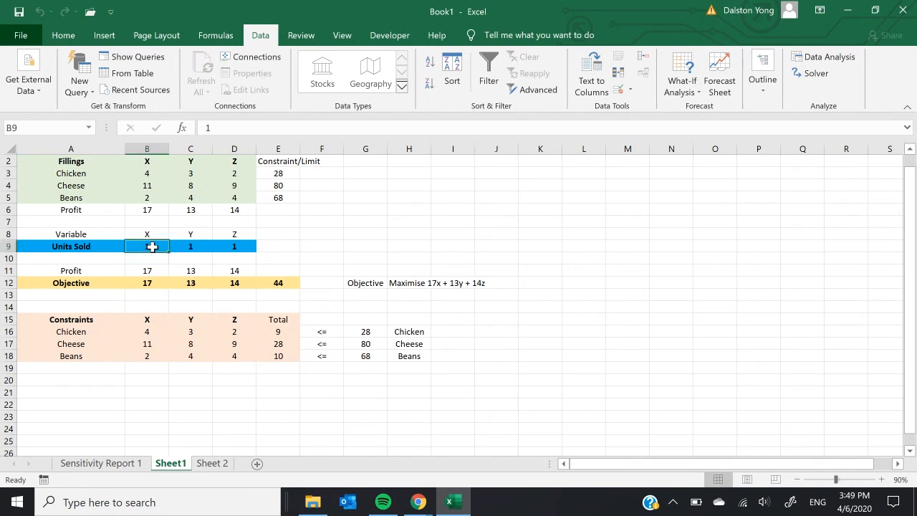
{"action": "type", "text": "2"}
{"action": "left_click", "coordinate": [188, 245]}
{"action": "type", "text": "3"}
{"action": "left_click", "coordinate": [218, 245]}
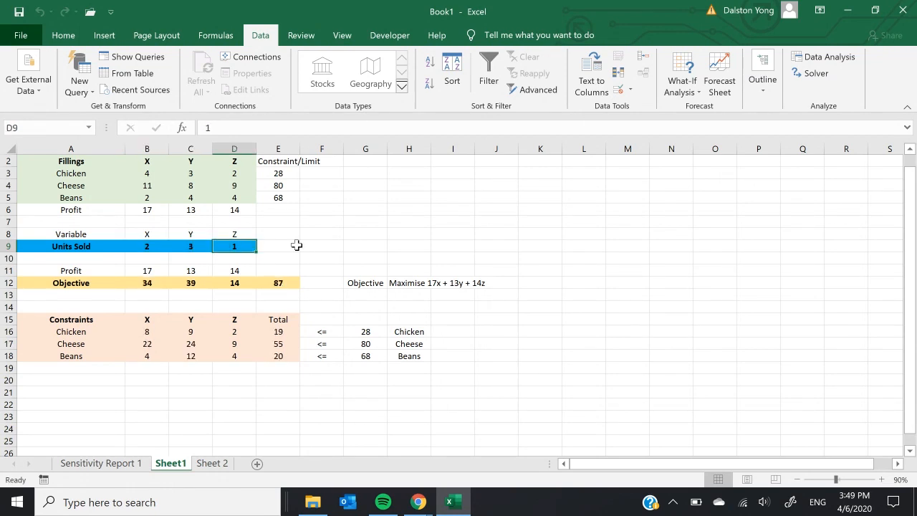
{"action": "type", "text": "4"}
{"action": "left_click", "coordinate": [297, 246]}
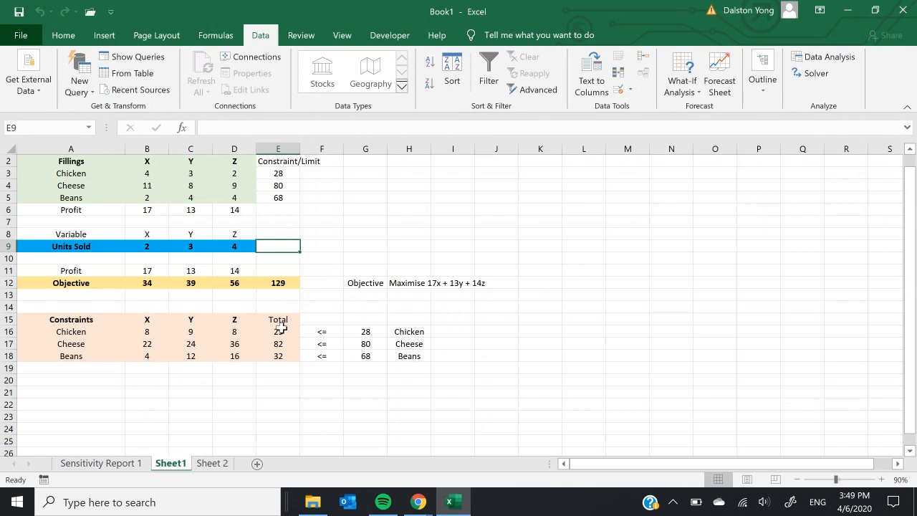
{"action": "left_click_drag", "start_coordinate": [286, 322], "coordinate": [288, 354]}
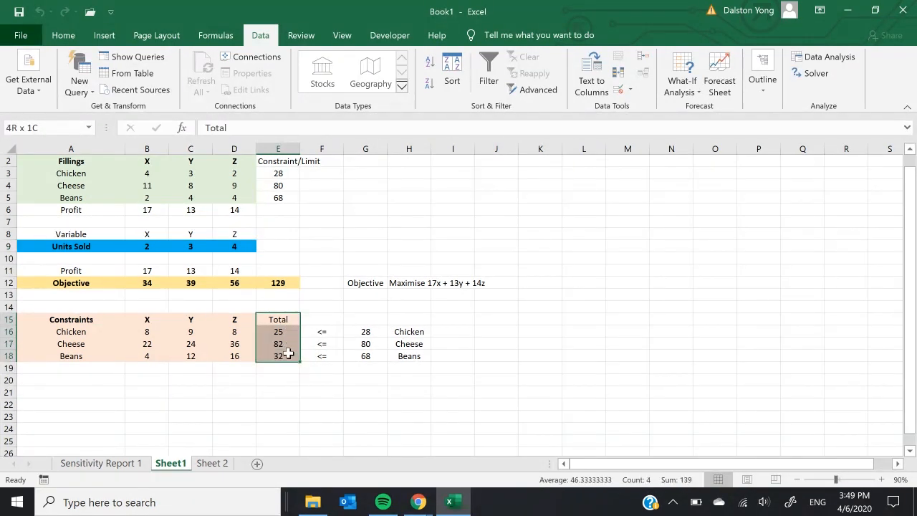
Step: Compare the Chicken, Cheese and Beans totals in E16:E18 with their limits in column G for the current units sold
{"action": "left_click", "coordinate": [296, 331]}
{"action": "left_click", "coordinate": [290, 344]}
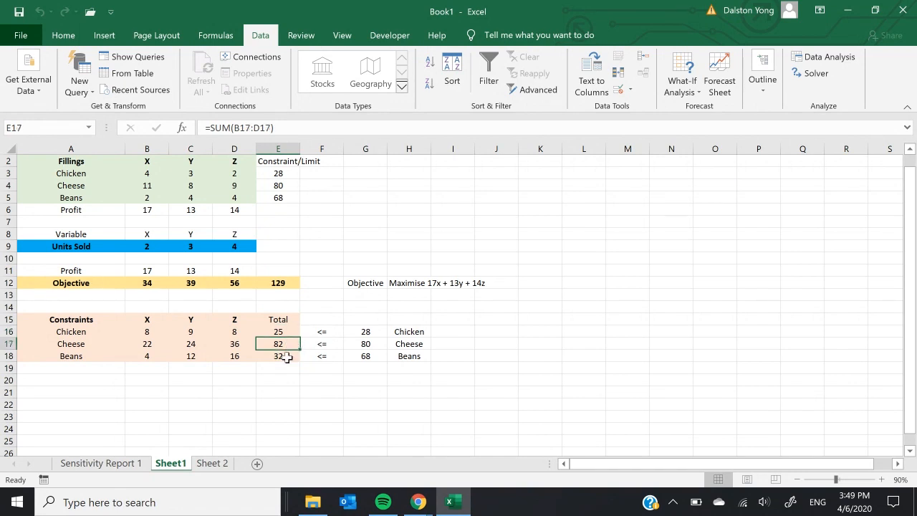
{"action": "left_click", "coordinate": [287, 356]}
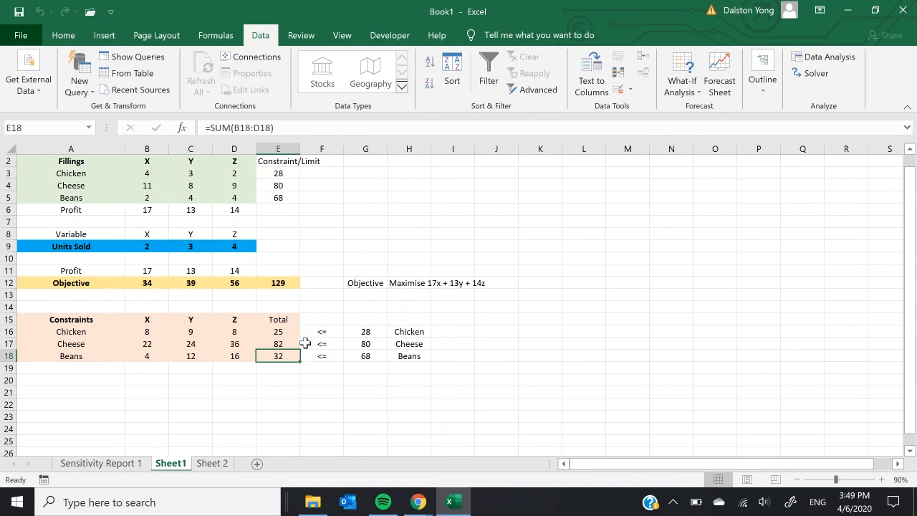
{"action": "left_click_drag", "start_coordinate": [369, 331], "coordinate": [394, 353]}
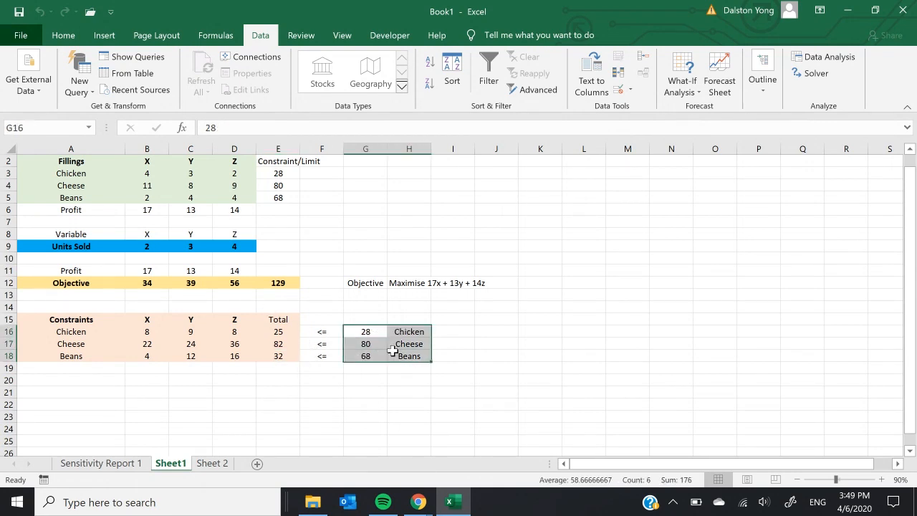
{"action": "left_click", "coordinate": [322, 368]}
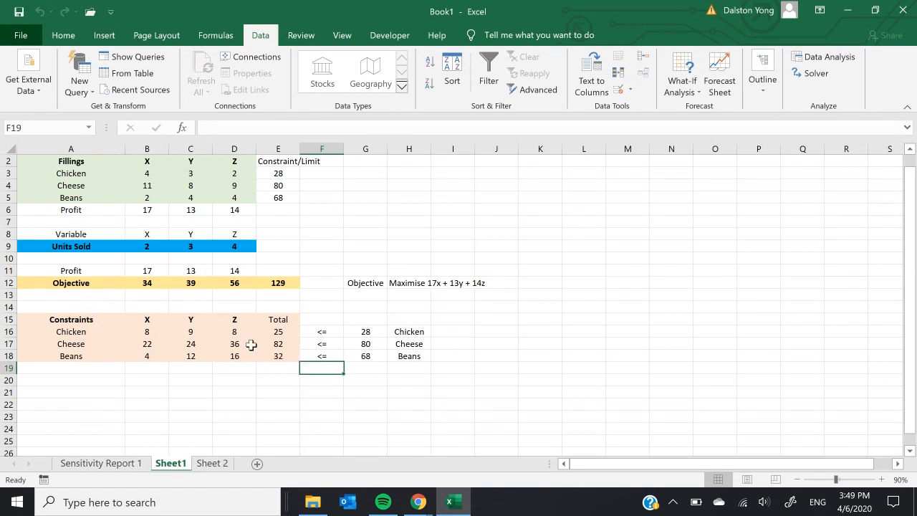
{"action": "left_click_drag", "start_coordinate": [142, 247], "coordinate": [235, 244]}
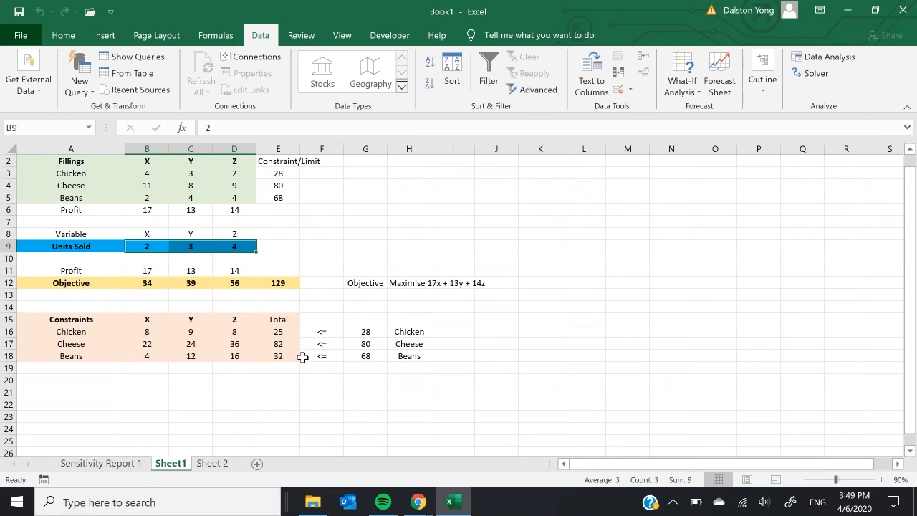
{"action": "left_click", "coordinate": [78, 344]}
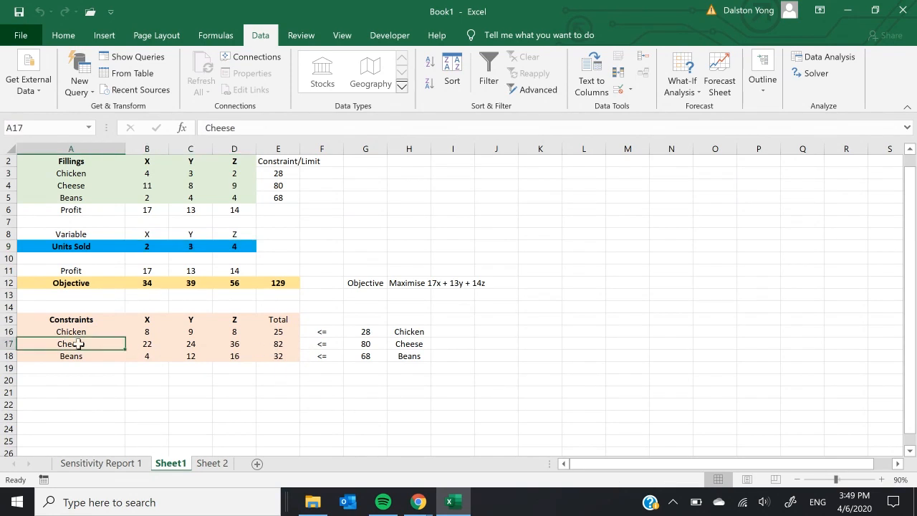
{"action": "left_click_drag", "start_coordinate": [79, 344], "coordinate": [360, 348]}
{"action": "left_click", "coordinate": [342, 402]}
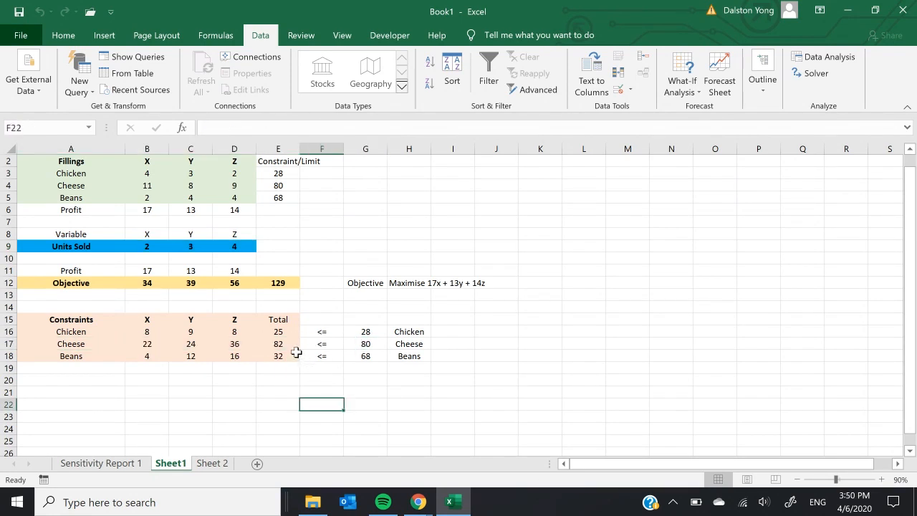
Step: Make the Total column E15:E18 bold and add the heading Constraint above the limits in G15
{"action": "left_click_drag", "start_coordinate": [281, 331], "coordinate": [280, 358]}
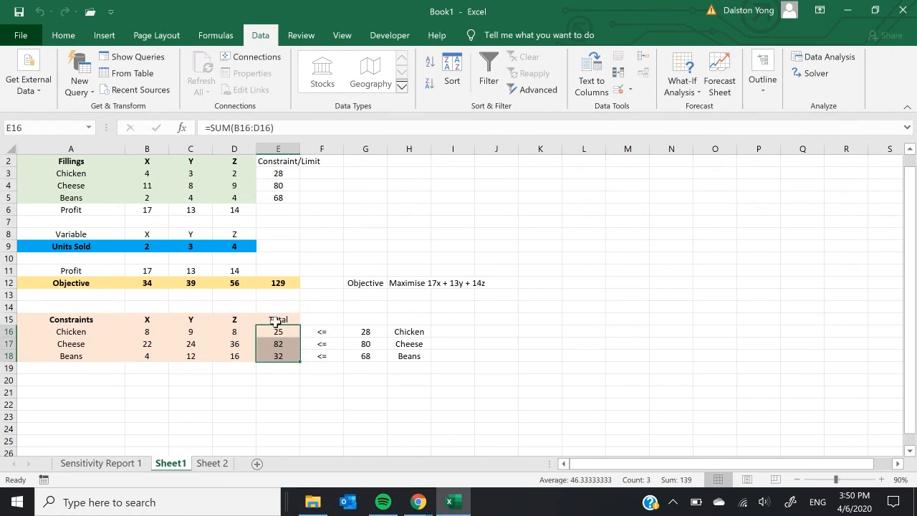
{"action": "left_click_drag", "start_coordinate": [276, 321], "coordinate": [280, 356]}
{"action": "key", "text": "ctrl+b"}
{"action": "left_click", "coordinate": [377, 318]}
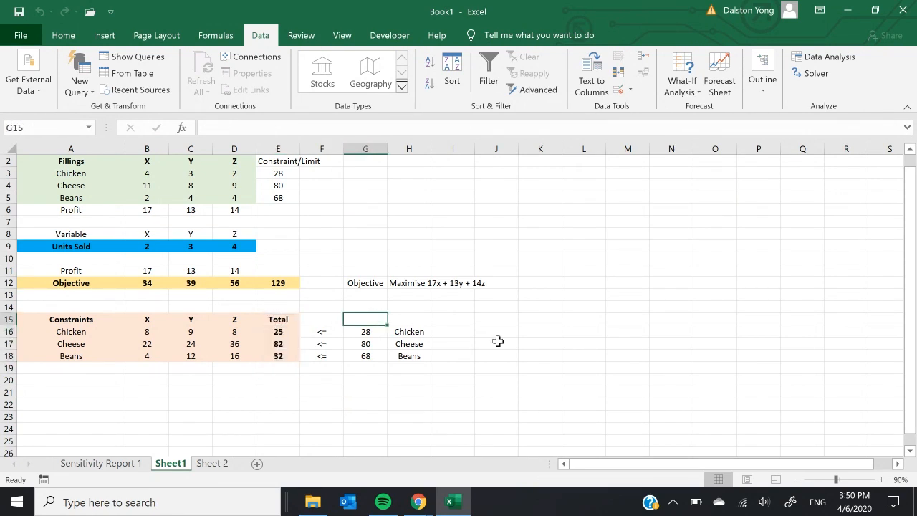
{"action": "type", "text": "Constraint"}
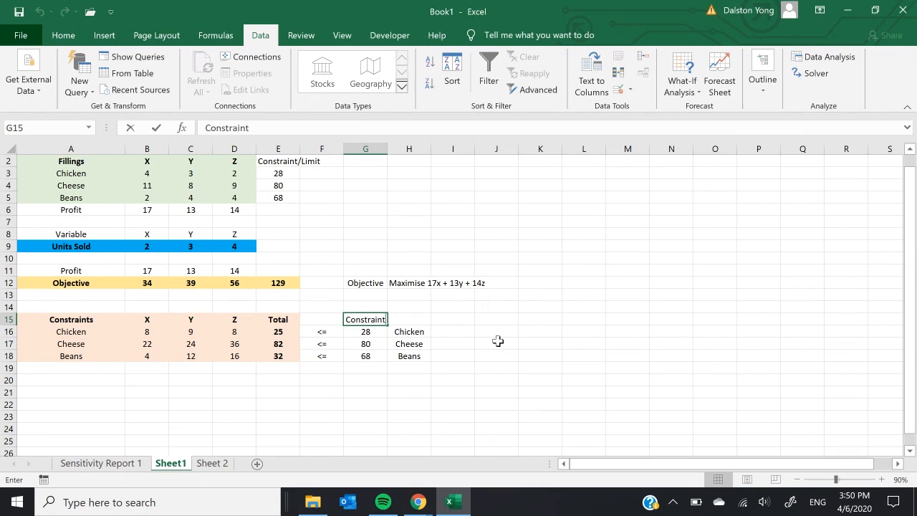
{"action": "key", "text": "Return"}
Step: Set the units sold for Z to 3 and for X to 1
{"action": "left_click", "coordinate": [293, 344]}
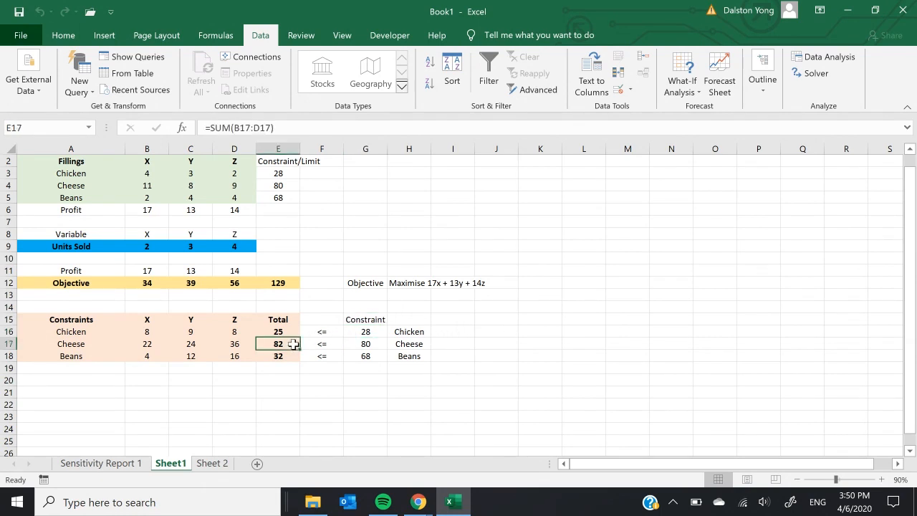
{"action": "left_click", "coordinate": [232, 245]}
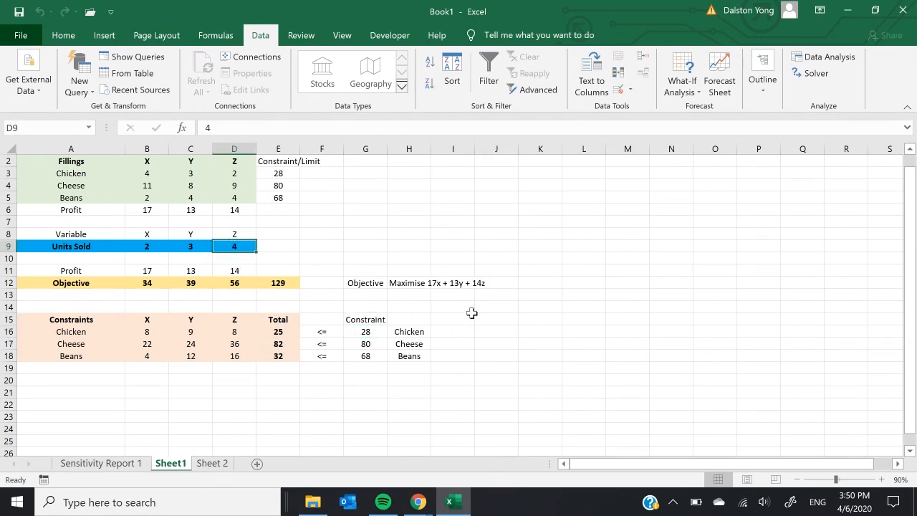
{"action": "type", "text": "3"}
{"action": "left_click", "coordinate": [498, 317]}
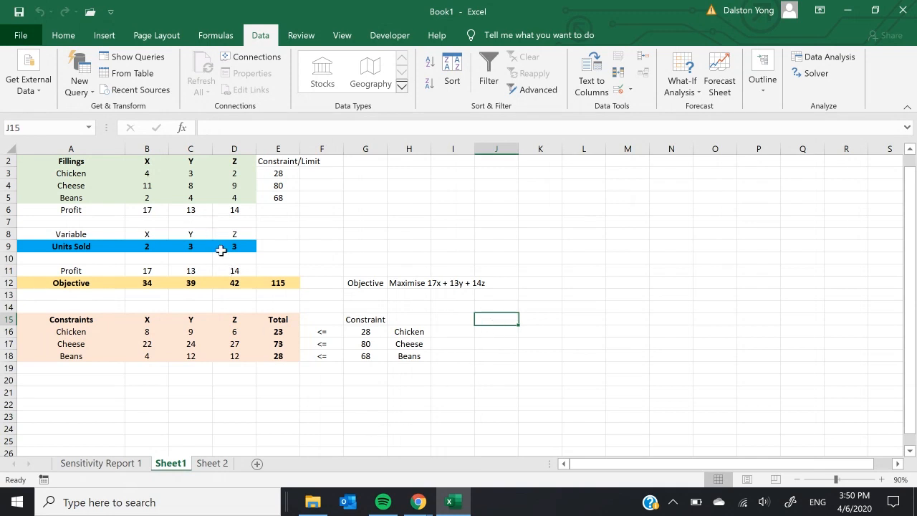
{"action": "left_click", "coordinate": [157, 245]}
{"action": "type", "text": "1"}
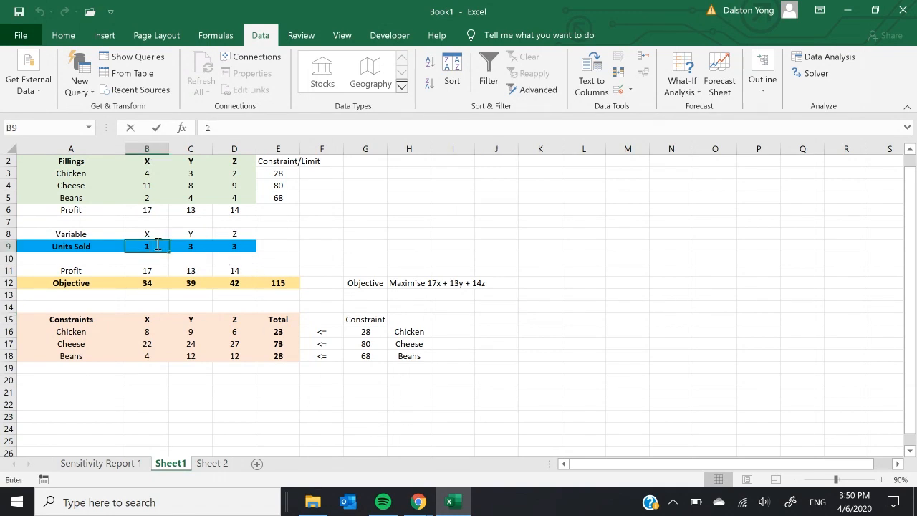
{"action": "key", "text": "Tab"}
{"action": "left_click", "coordinate": [156, 245]}
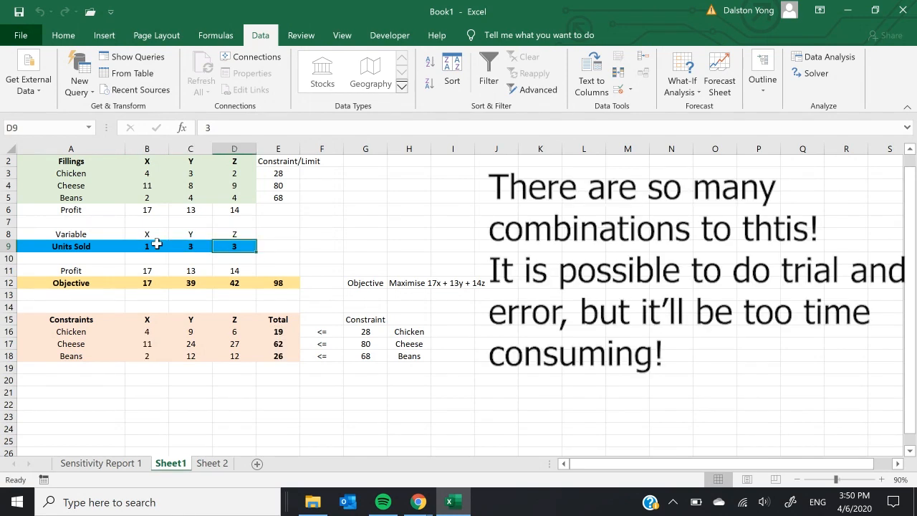
Step: Try 4 units sold for Z, then raise the value to 5
{"action": "key", "text": "Tab"}
{"action": "key", "text": "Tab"}
{"action": "type", "text": "4"}
{"action": "key", "text": "Tab"}
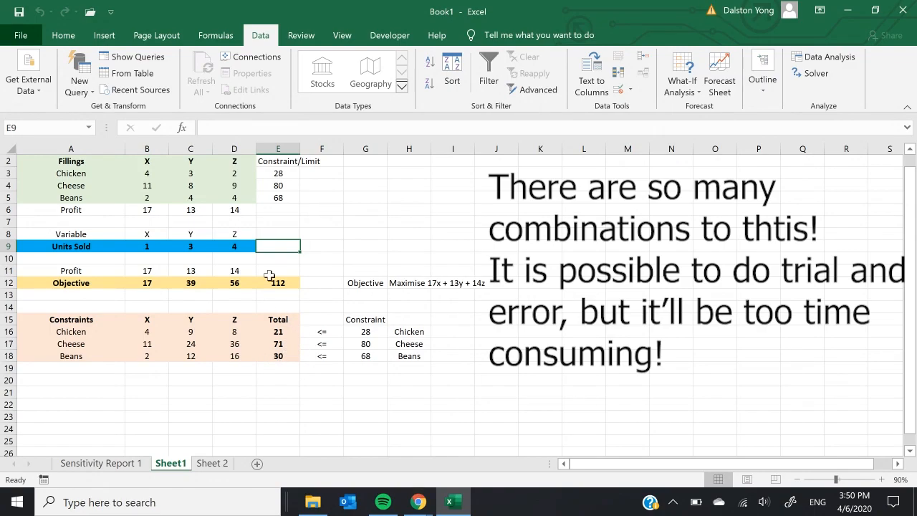
{"action": "left_click", "coordinate": [239, 247]}
{"action": "type", "text": "5"}
{"action": "key", "text": "Tab"}
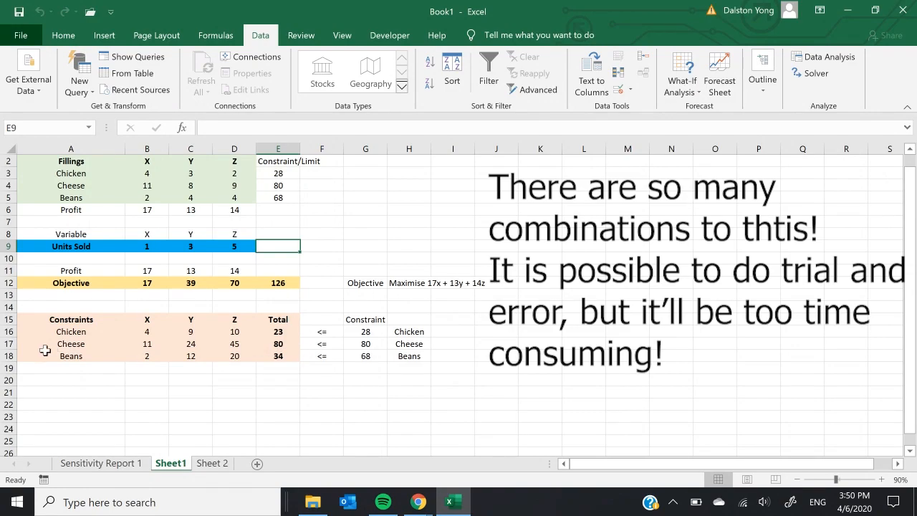
Step: Check the Cheese, Chicken and Beans totals against their limits and review the units sold in B9:D9
{"action": "left_click_drag", "start_coordinate": [66, 345], "coordinate": [407, 340]}
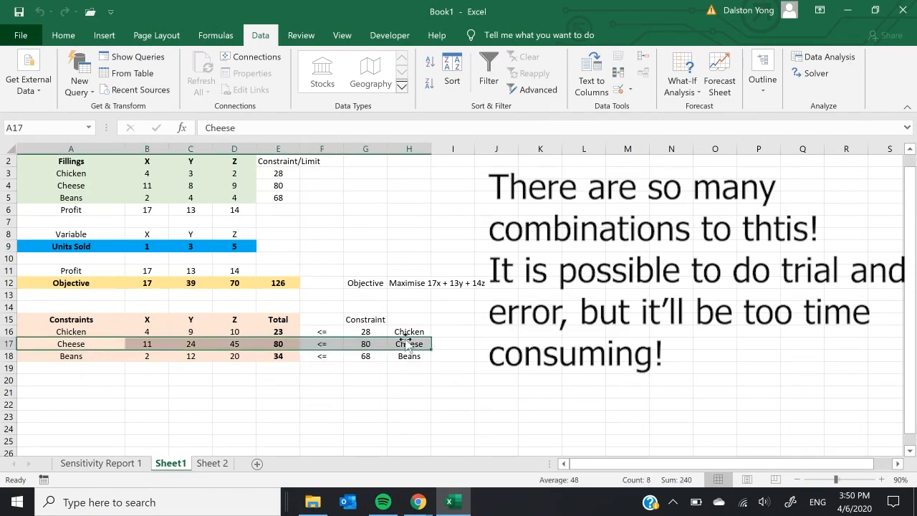
{"action": "left_click_drag", "start_coordinate": [277, 332], "coordinate": [412, 333]}
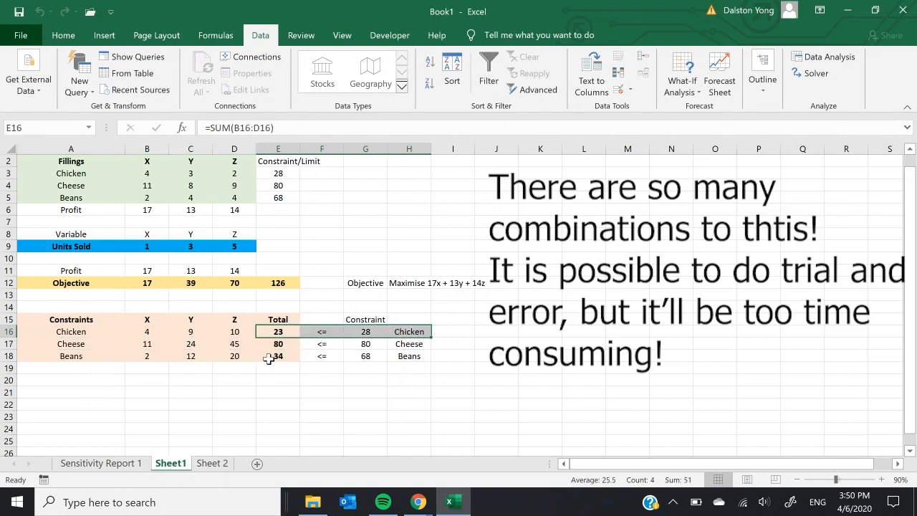
{"action": "left_click_drag", "start_coordinate": [275, 357], "coordinate": [403, 354]}
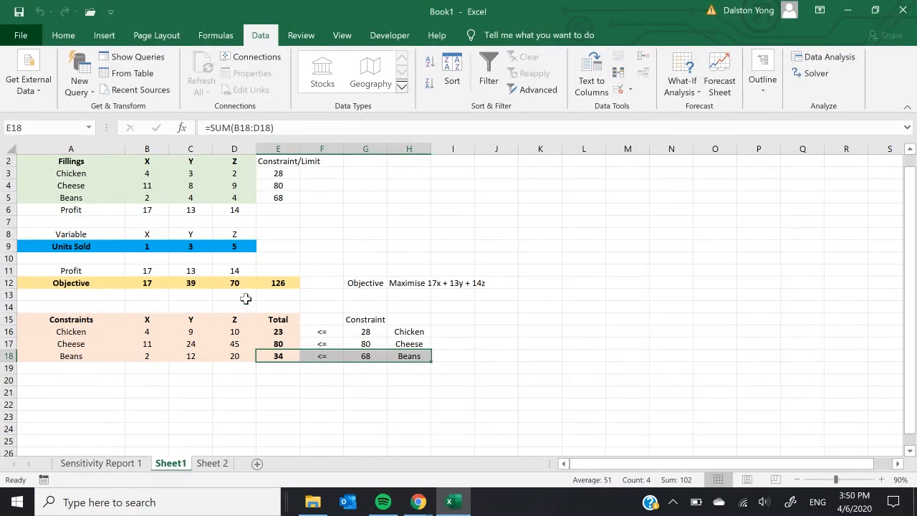
{"action": "left_click_drag", "start_coordinate": [143, 246], "coordinate": [241, 245]}
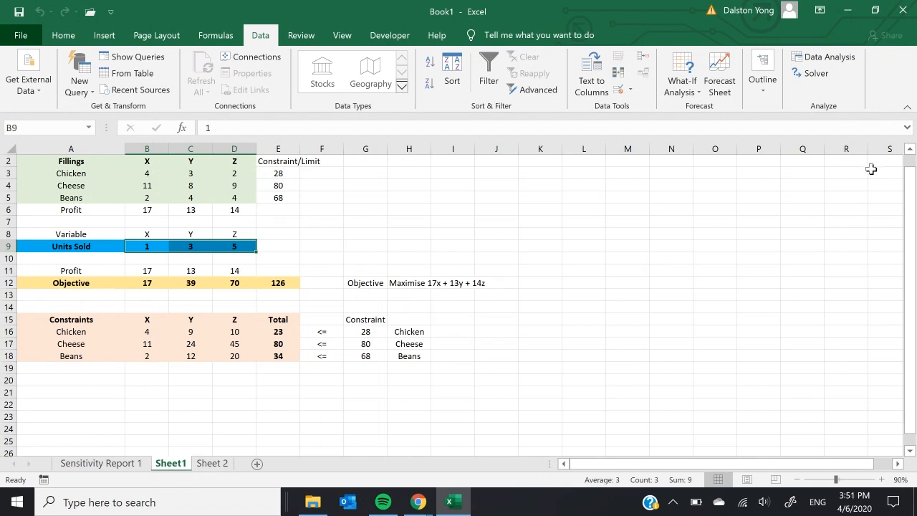
Step: Open Solver and set the objective to maximise the total profit in cell E12
{"action": "left_click", "coordinate": [816, 73]}
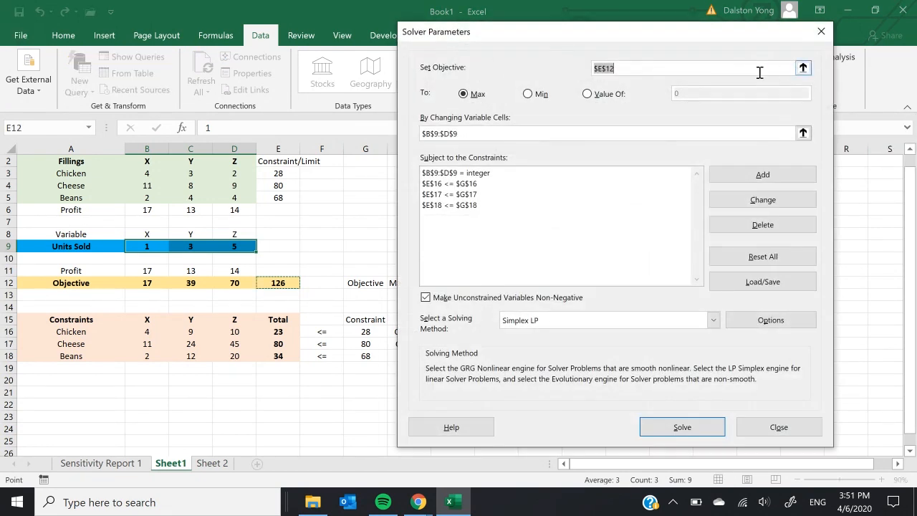
{"action": "left_click_drag", "start_coordinate": [656, 37], "coordinate": [718, 36]}
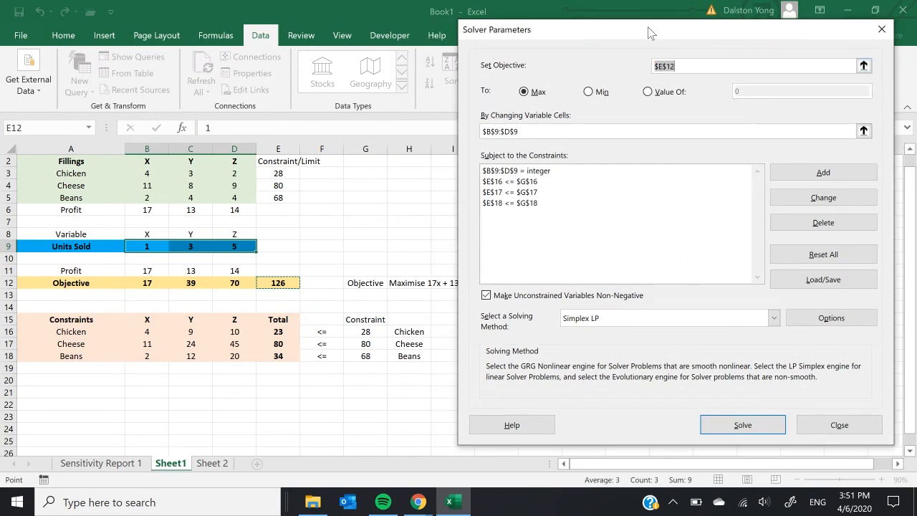
{"action": "mouse_move", "coordinate": [648, 33]}
{"action": "left_mouse_down"}
{"action": "mouse_move", "coordinate": [666, 31]}
{"action": "mouse_move", "coordinate": [637, 34]}
{"action": "left_mouse_up"}
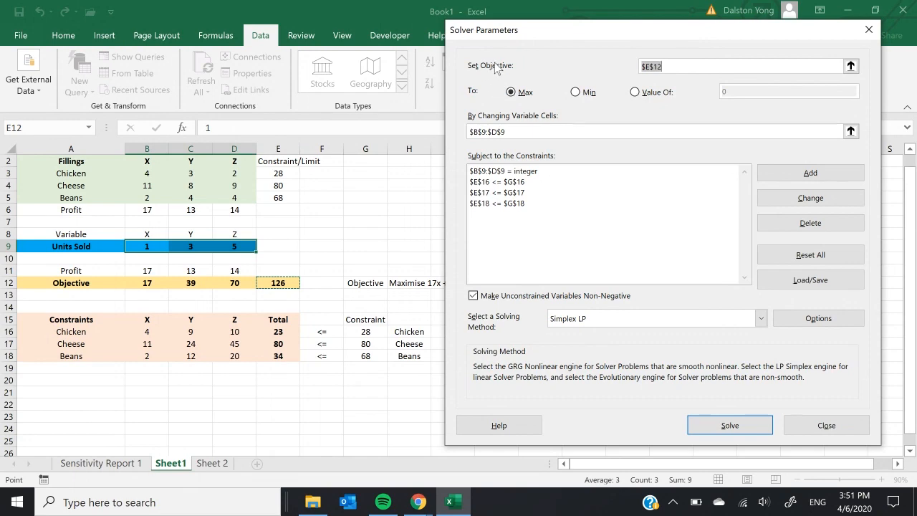
{"action": "left_click", "coordinate": [850, 66]}
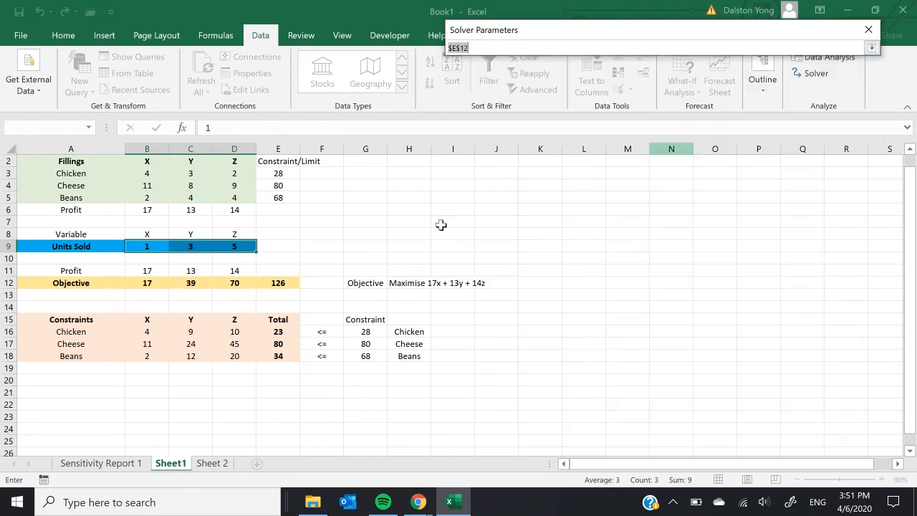
{"action": "left_click", "coordinate": [274, 284]}
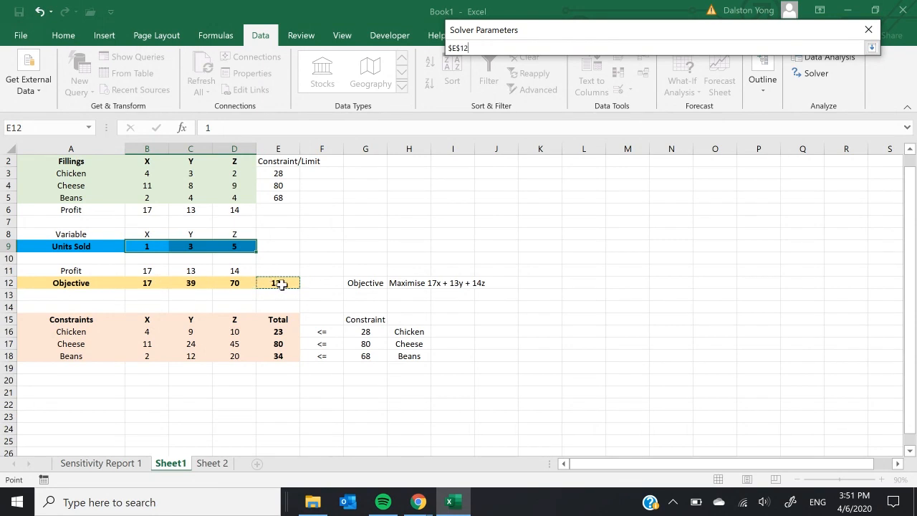
{"action": "key", "text": "Return"}
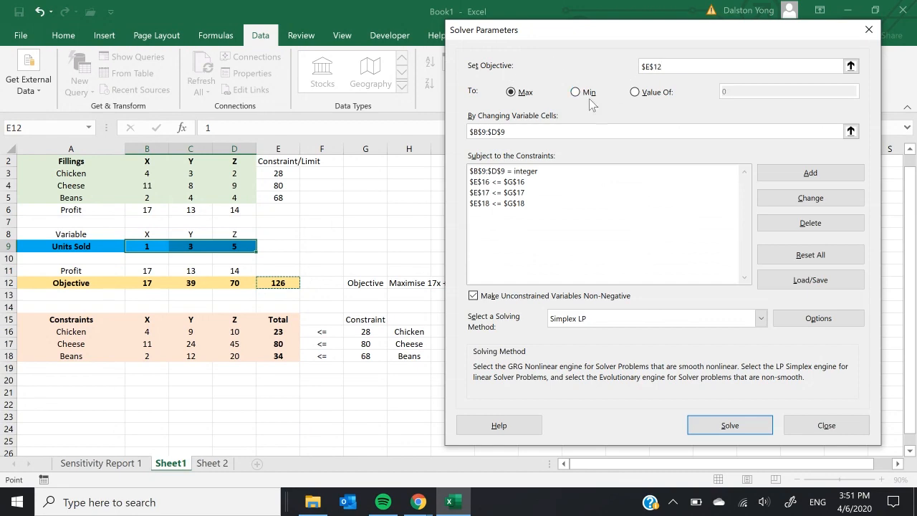
{"action": "left_click", "coordinate": [519, 94]}
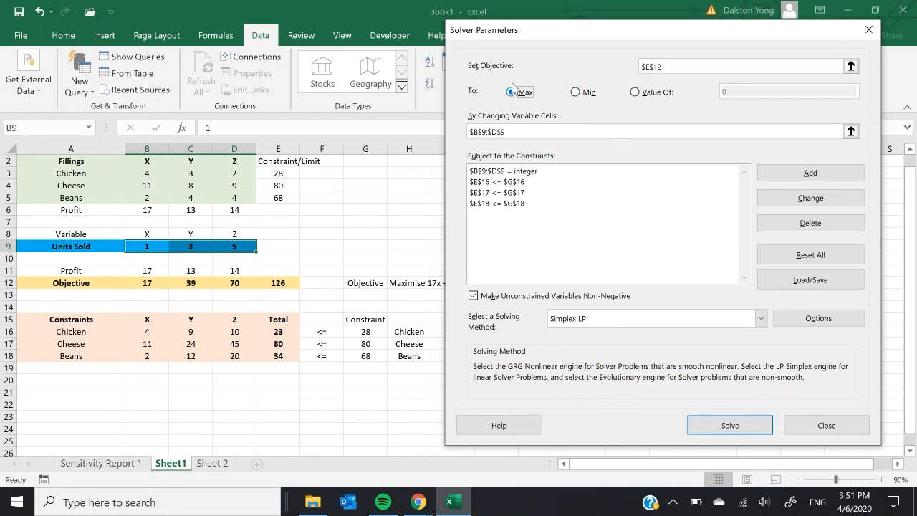
{"action": "key", "text": "Return"}
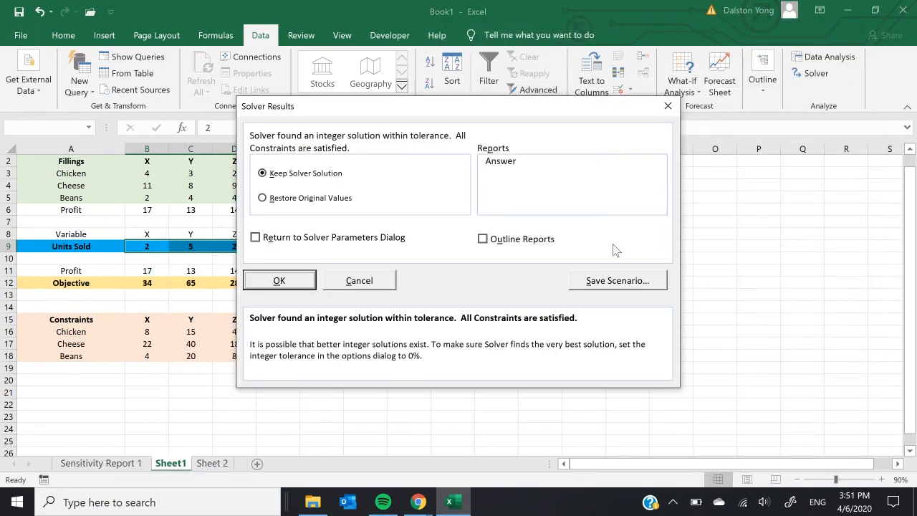
{"action": "left_click", "coordinate": [342, 283]}
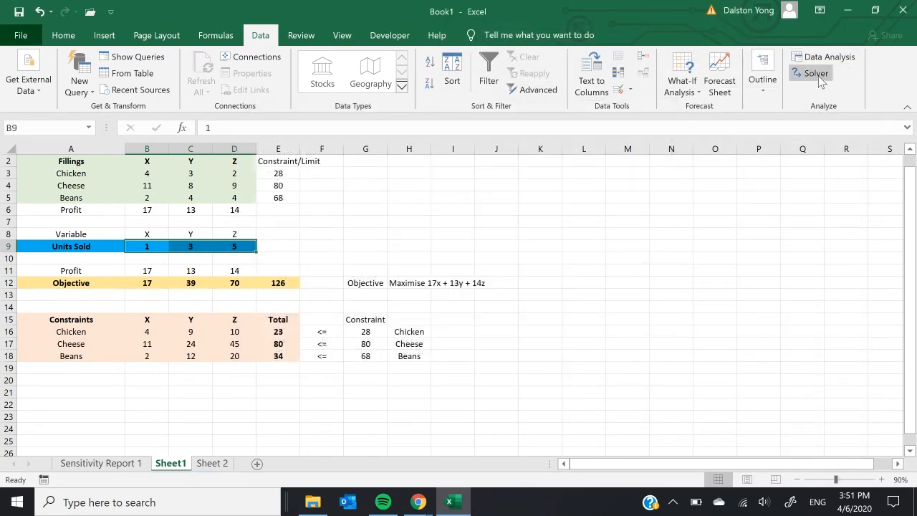
Step: Reopen Solver and set the changing variable cells to the units sold in B9:D9
{"action": "left_click", "coordinate": [813, 73]}
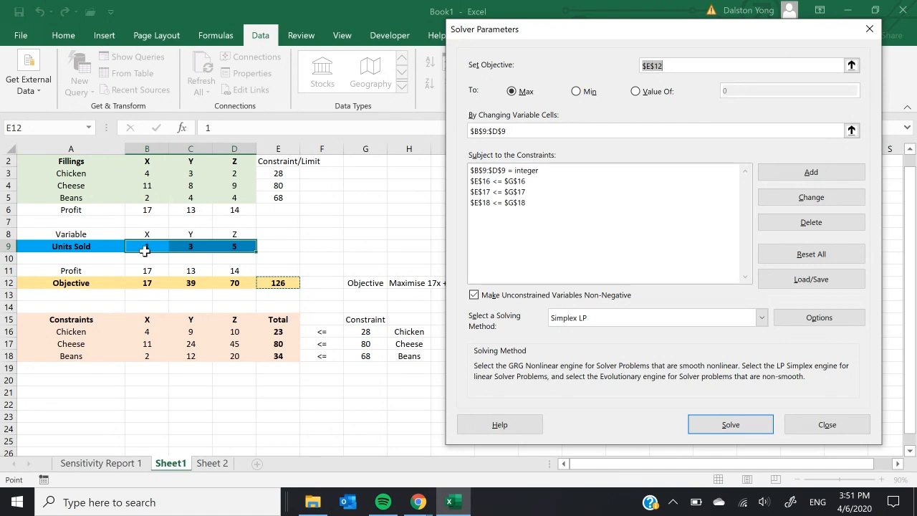
{"action": "left_click", "coordinate": [854, 131]}
{"action": "left_click", "coordinate": [852, 131]}
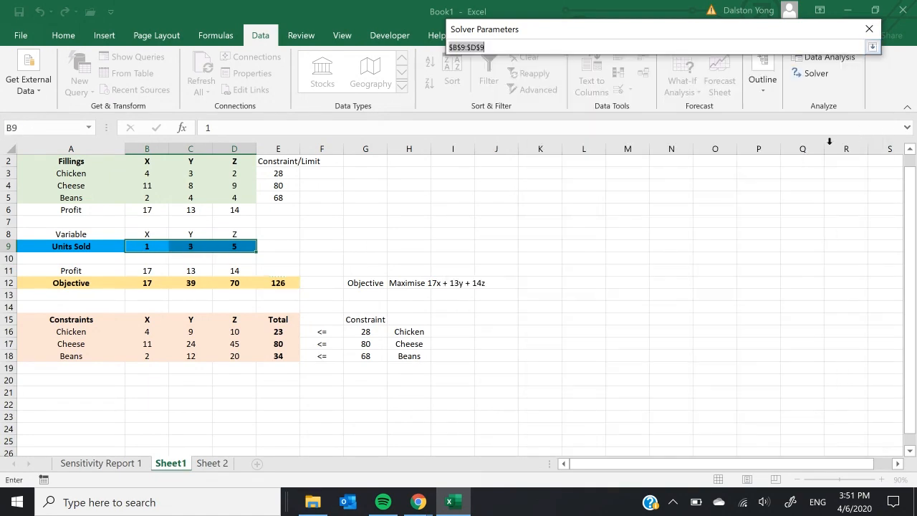
{"action": "left_click", "coordinate": [143, 245]}
{"action": "left_click_drag", "start_coordinate": [143, 246], "coordinate": [225, 247]}
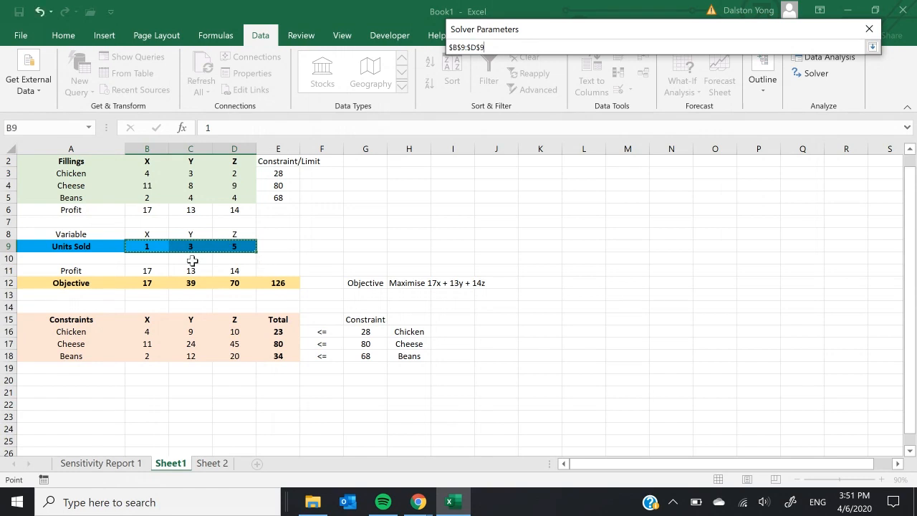
{"action": "key", "text": "Return"}
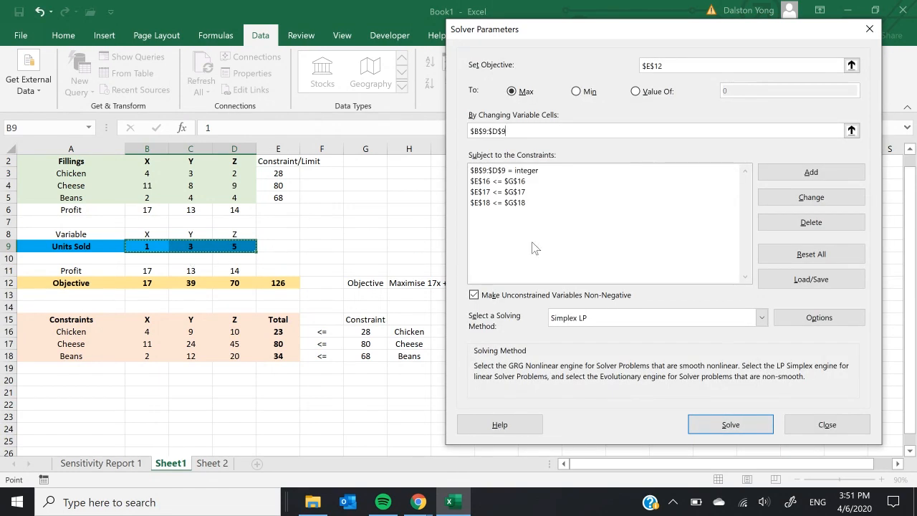
Step: Delete the integer constraint on $B$9:$D$9 from the Solver constraints
{"action": "left_click", "coordinate": [538, 172]}
{"action": "left_click", "coordinate": [813, 222]}
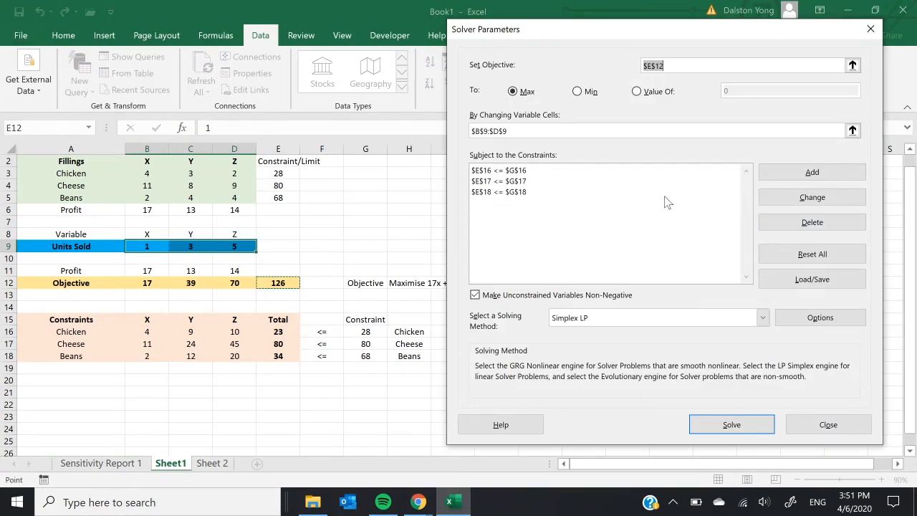
Step: Delete the three separate constraints comparing E16, E17 and E18 with G16, G17 and G18 from Solver
{"action": "left_click", "coordinate": [665, 174]}
{"action": "left_click", "coordinate": [812, 222]}
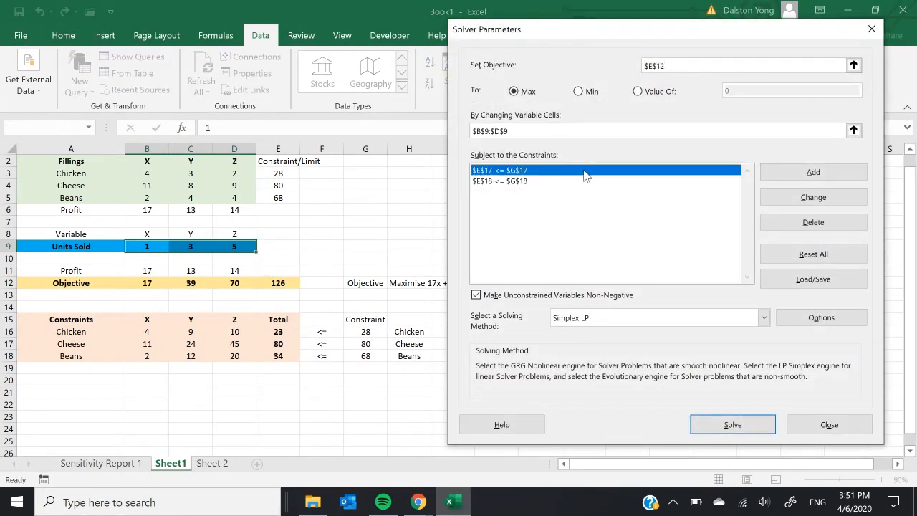
{"action": "left_click", "coordinate": [829, 224]}
{"action": "left_click", "coordinate": [556, 172]}
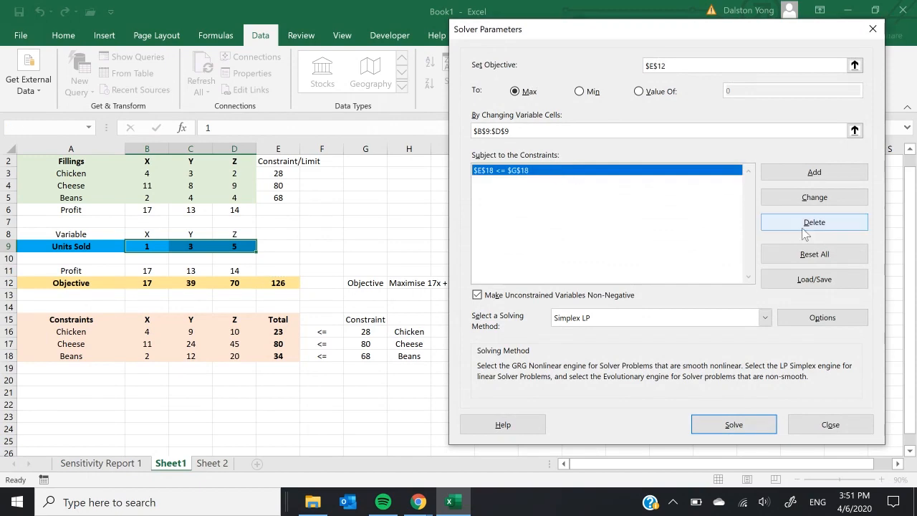
{"action": "left_click", "coordinate": [803, 222]}
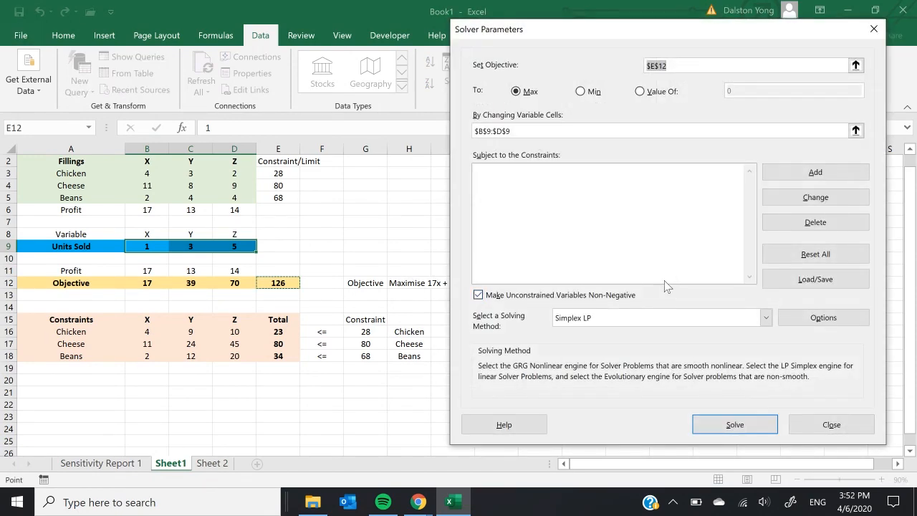
Step: Add a single Solver constraint requiring the filling totals $E$16:$E$18 to be <= the limits $G$16:$G$18
{"action": "left_click_drag", "start_coordinate": [714, 32], "coordinate": [735, 20]}
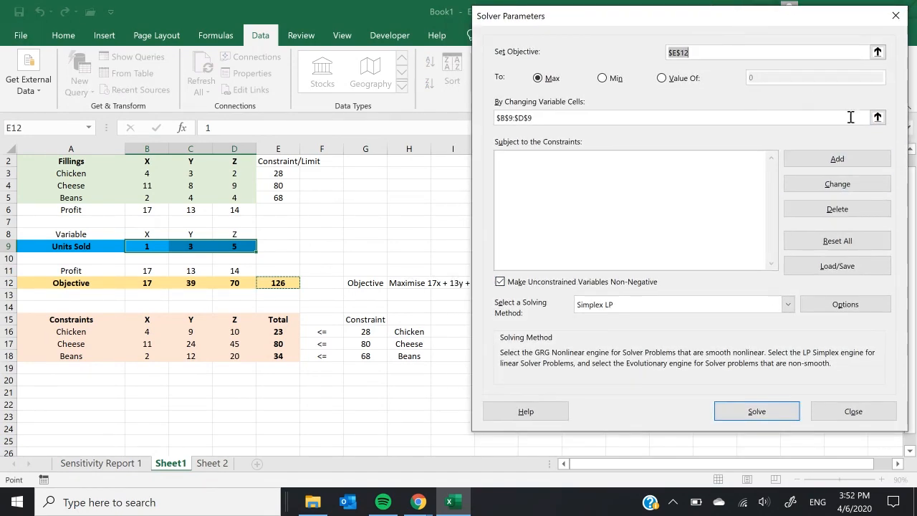
{"action": "left_click", "coordinate": [866, 159]}
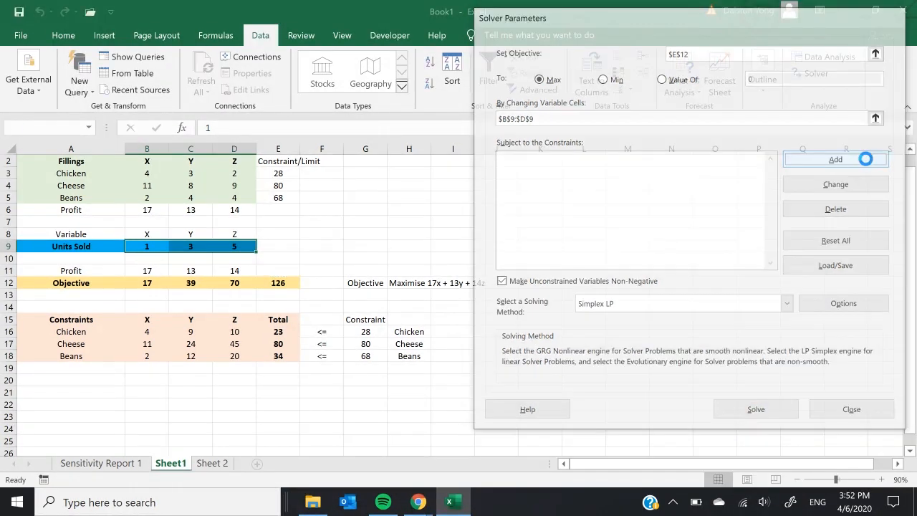
{"action": "left_click_drag", "start_coordinate": [714, 181], "coordinate": [348, 155]}
{"action": "left_click_drag", "start_coordinate": [277, 330], "coordinate": [278, 356]}
{"action": "left_click", "coordinate": [406, 196]}
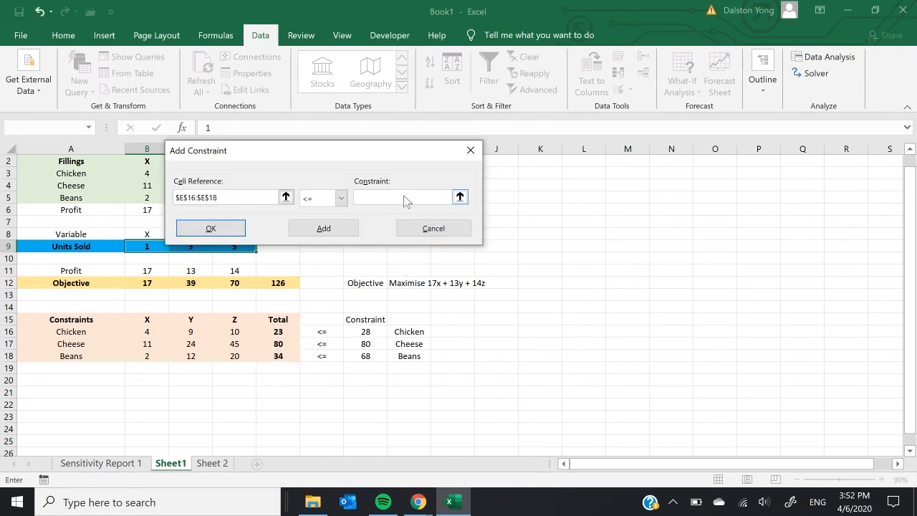
{"action": "left_click_drag", "start_coordinate": [365, 331], "coordinate": [365, 355]}
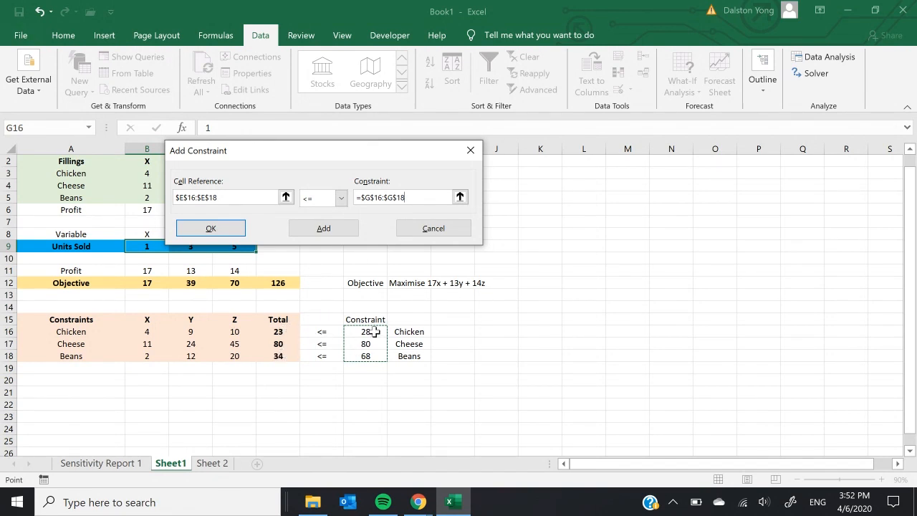
{"action": "left_click", "coordinate": [224, 230]}
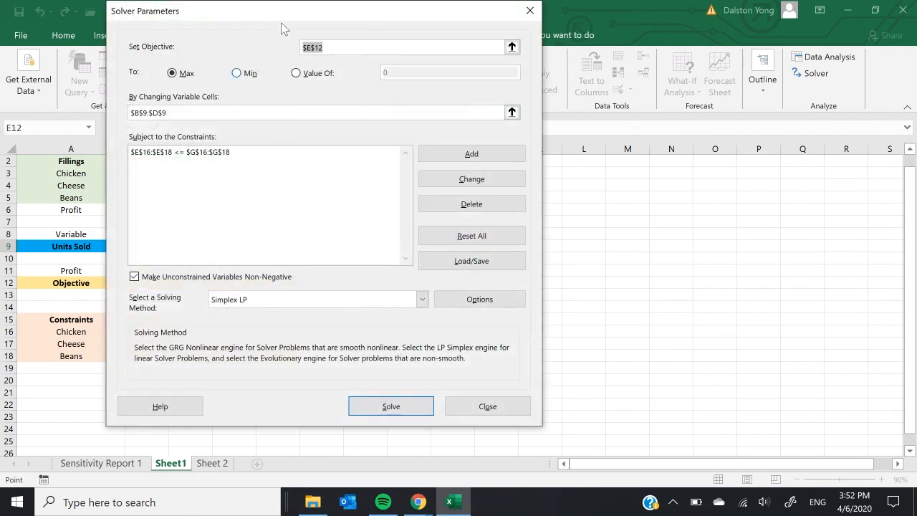
Step: Add a Solver constraint requiring the units sold in $B$9:$D$9 to be integers
{"action": "left_click_drag", "start_coordinate": [296, 16], "coordinate": [641, 25]}
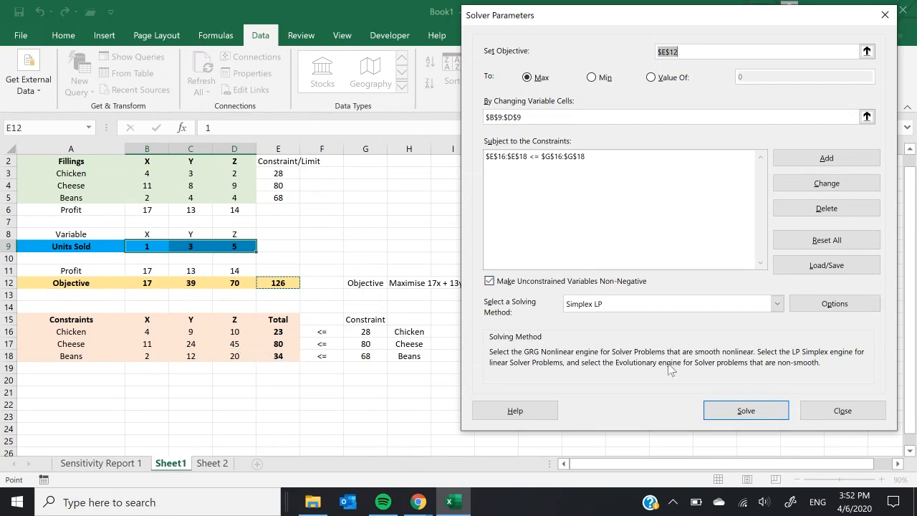
{"action": "left_click", "coordinate": [823, 157]}
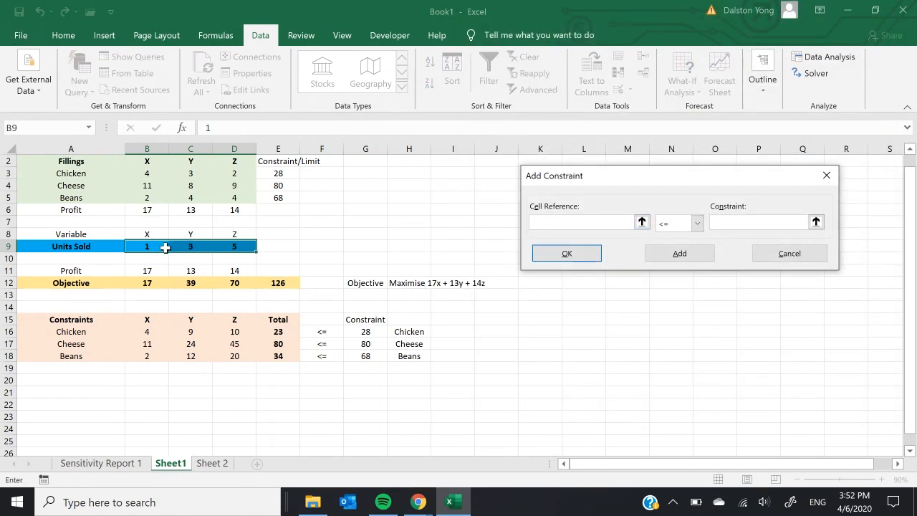
{"action": "left_click_drag", "start_coordinate": [150, 246], "coordinate": [215, 246]}
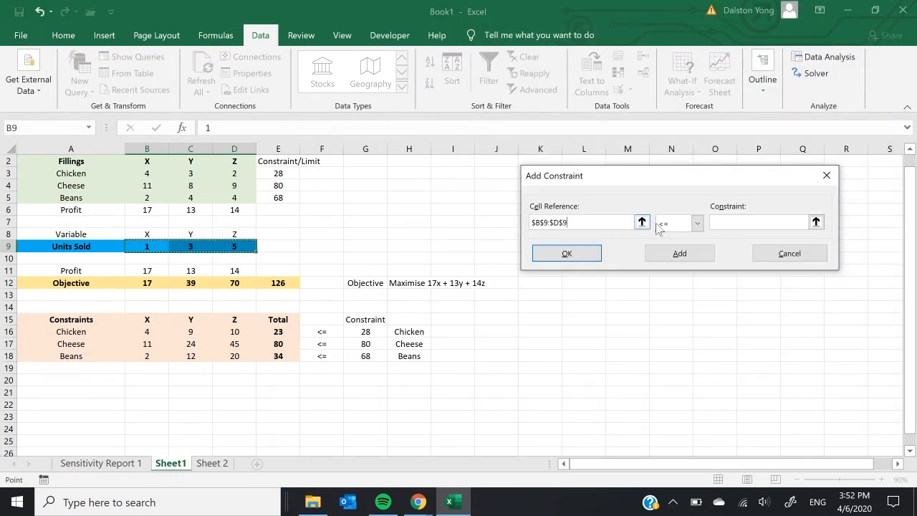
{"action": "left_click", "coordinate": [696, 223]}
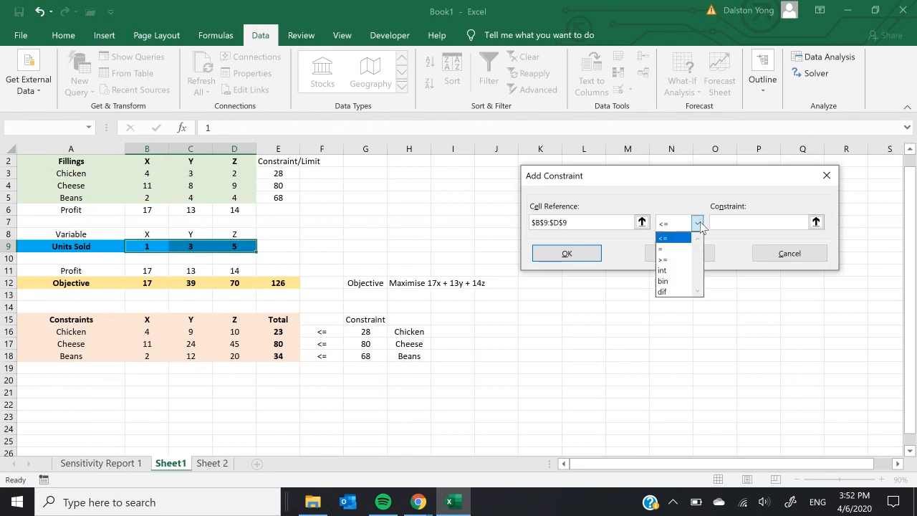
{"action": "left_click", "coordinate": [679, 271]}
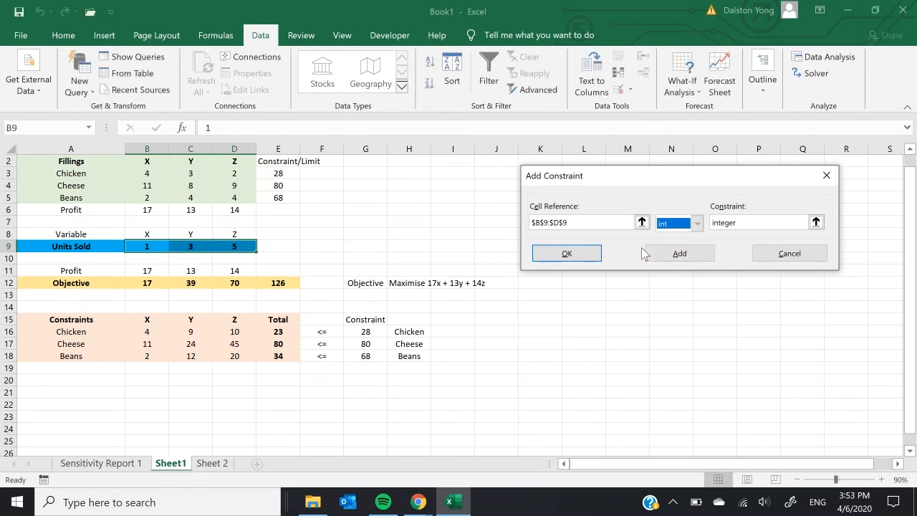
{"action": "left_click", "coordinate": [586, 253]}
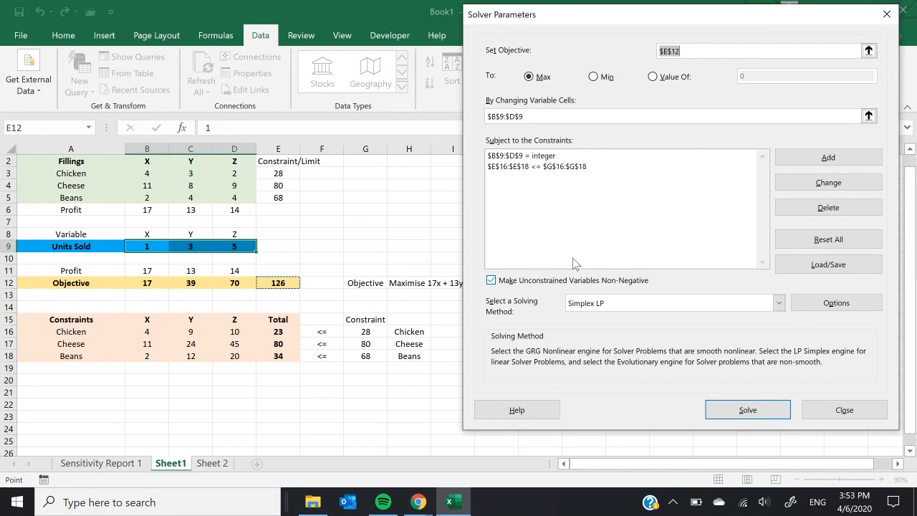
Step: Solve the model and keep the Solver solution in the worksheet
{"action": "left_click", "coordinate": [755, 406]}
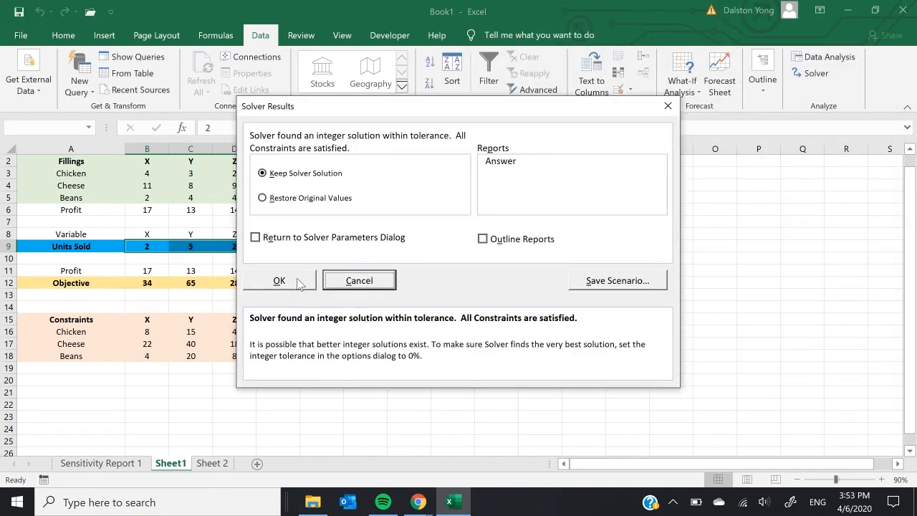
{"action": "left_click", "coordinate": [299, 283]}
{"action": "left_click", "coordinate": [551, 371]}
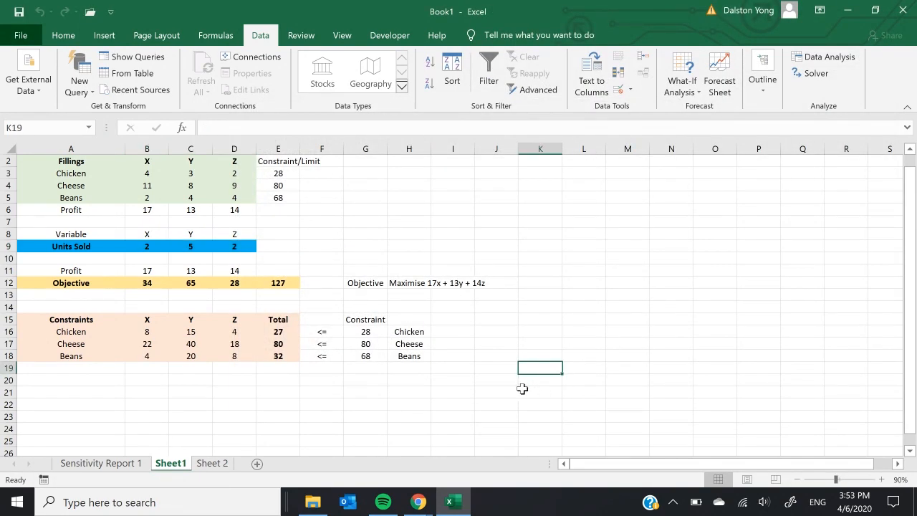
Step: Review the solved units sold for X, Y and Z in B9:D9 and the total profit in E12
{"action": "left_click", "coordinate": [160, 244]}
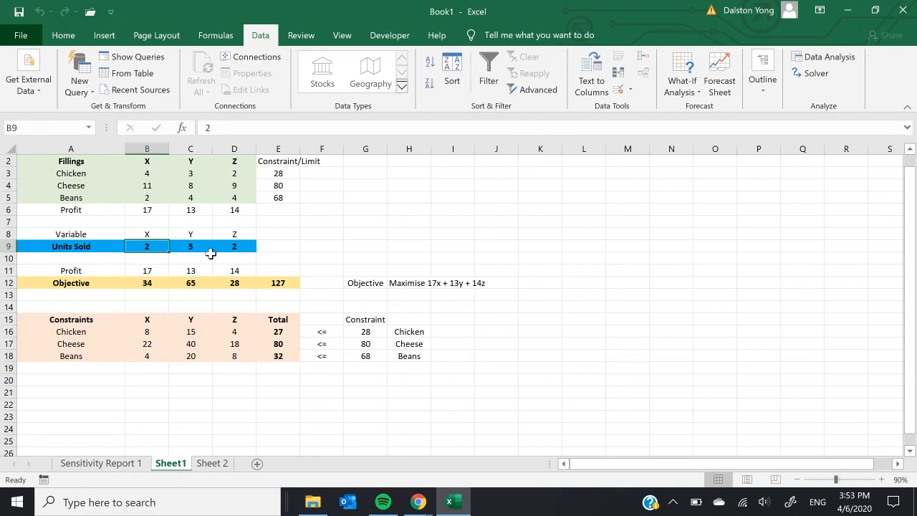
{"action": "left_click", "coordinate": [194, 244]}
{"action": "left_click", "coordinate": [242, 246]}
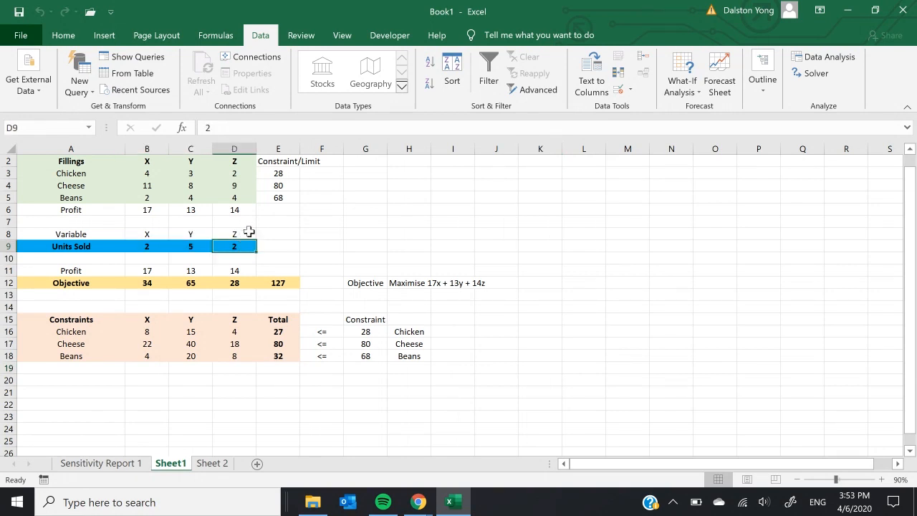
{"action": "left_click", "coordinate": [295, 284]}
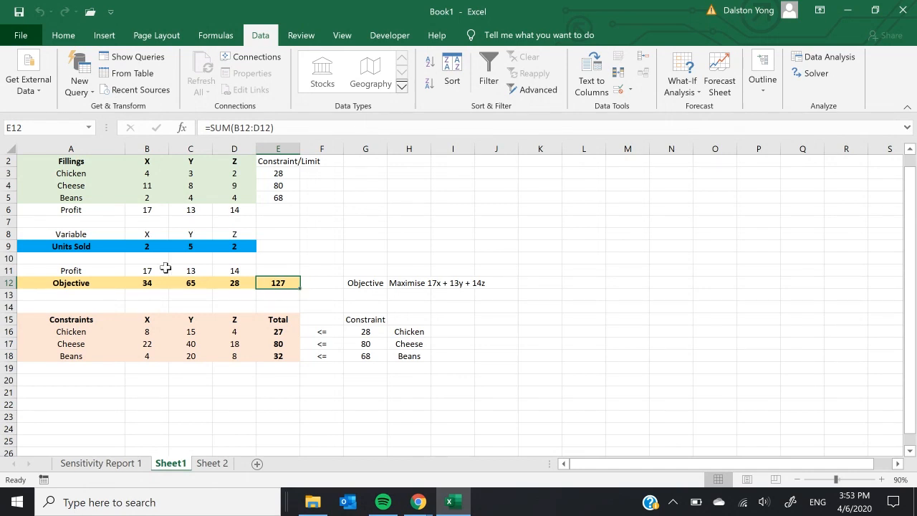
{"action": "left_click_drag", "start_coordinate": [152, 251], "coordinate": [240, 248]}
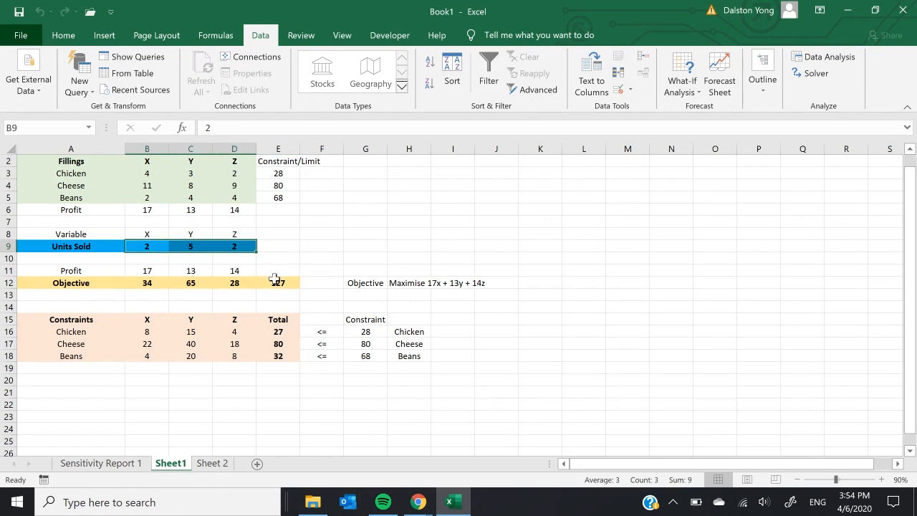
{"action": "left_click", "coordinate": [278, 283]}
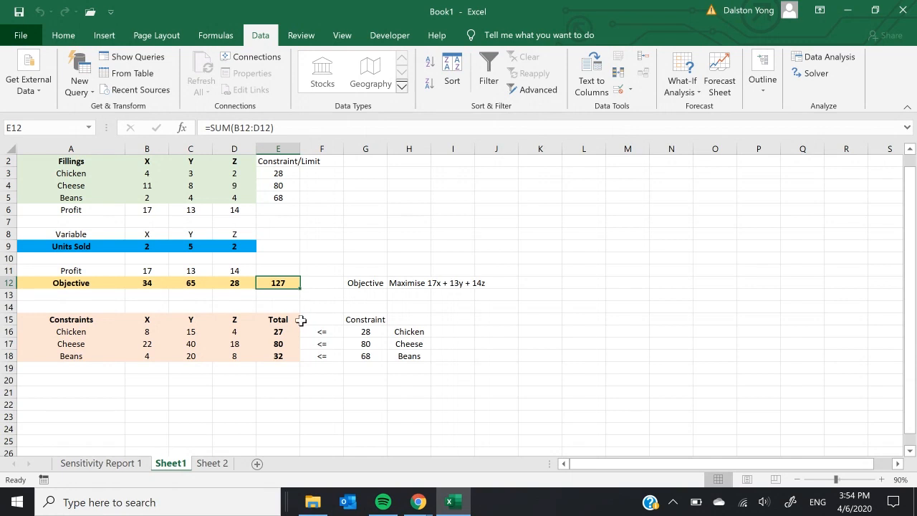
Step: Examine the Cheese constraint row, the Chicken limit and the Beans total against its limit
{"action": "left_click", "coordinate": [72, 344]}
{"action": "left_click", "coordinate": [321, 344], "text": "shift"}
{"action": "left_click", "coordinate": [365, 344], "text": "shift"}
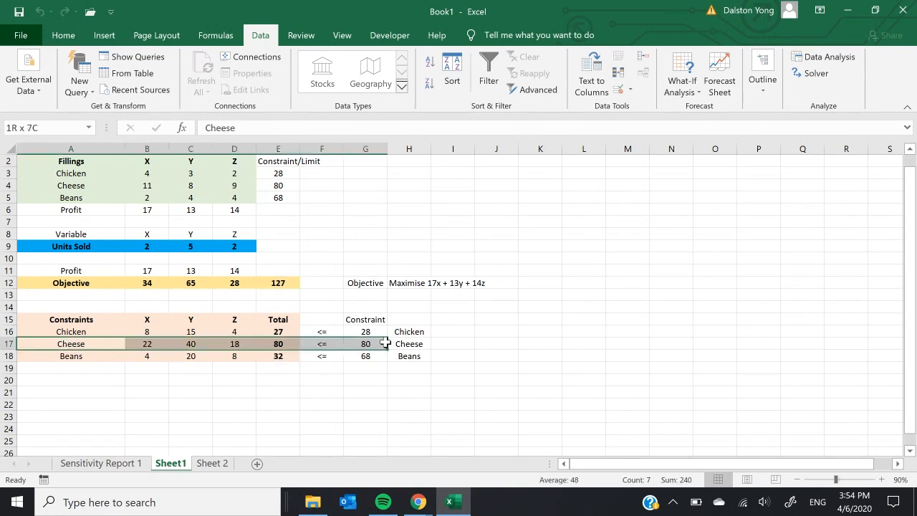
{"action": "left_click", "coordinate": [289, 345]}
{"action": "left_click", "coordinate": [374, 346]}
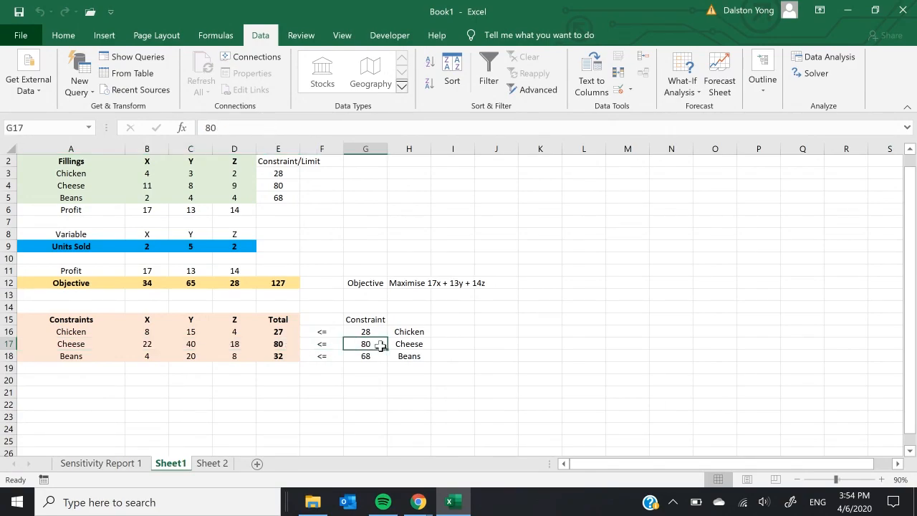
{"action": "left_click_drag", "start_coordinate": [374, 346], "coordinate": [363, 331]}
{"action": "left_click", "coordinate": [272, 356]}
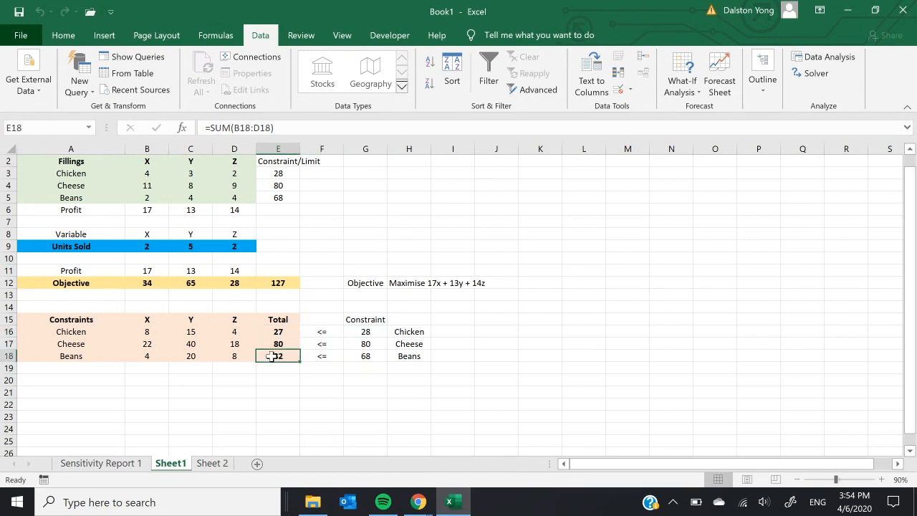
{"action": "left_click_drag", "start_coordinate": [271, 356], "coordinate": [373, 358]}
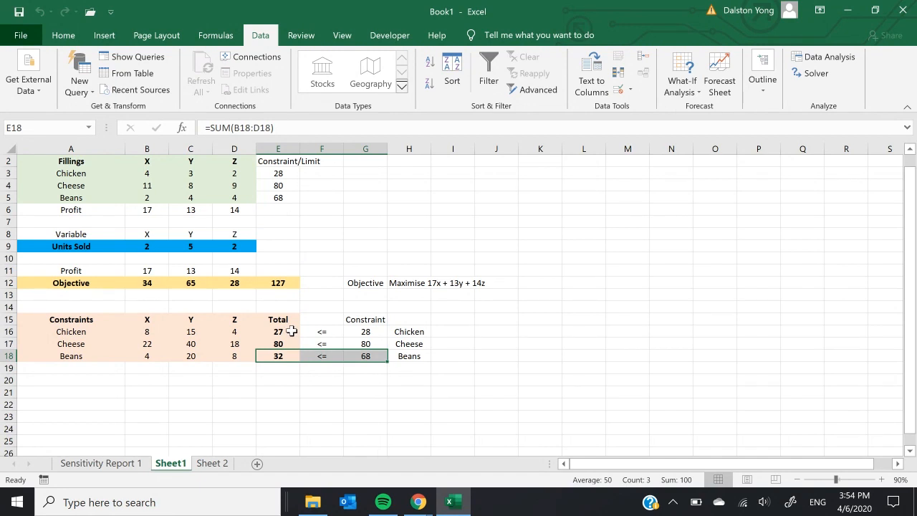
{"action": "left_click", "coordinate": [530, 305]}
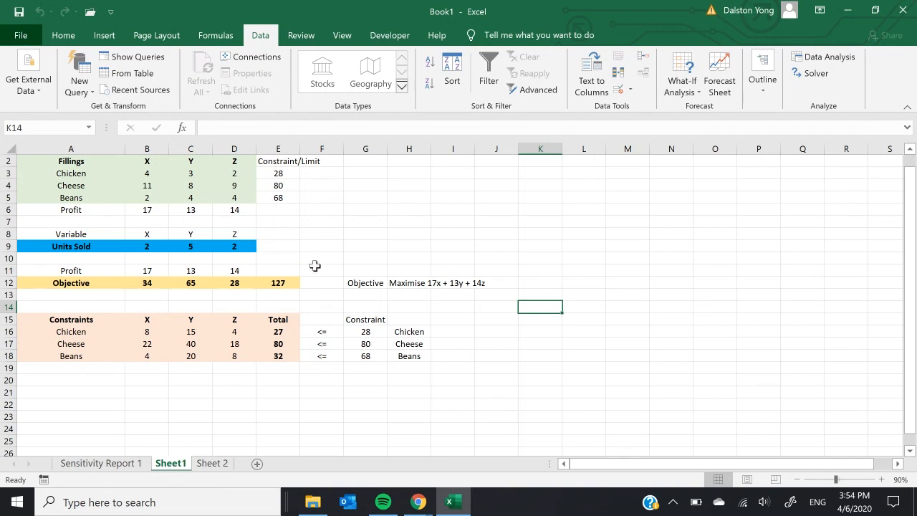
Step: Recheck the total profit in E12 and compare each filling total in E16:E18 with its limit in G16:G18
{"action": "left_click", "coordinate": [279, 283]}
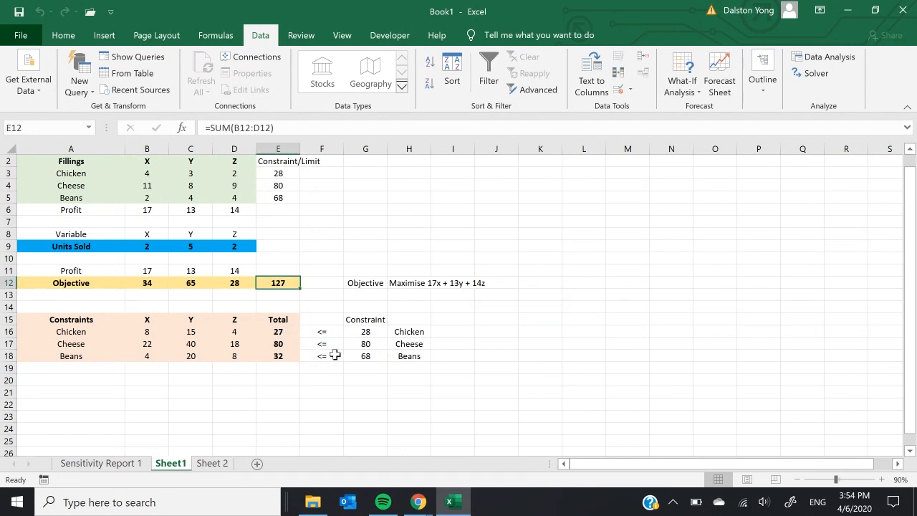
{"action": "left_click", "coordinate": [288, 334]}
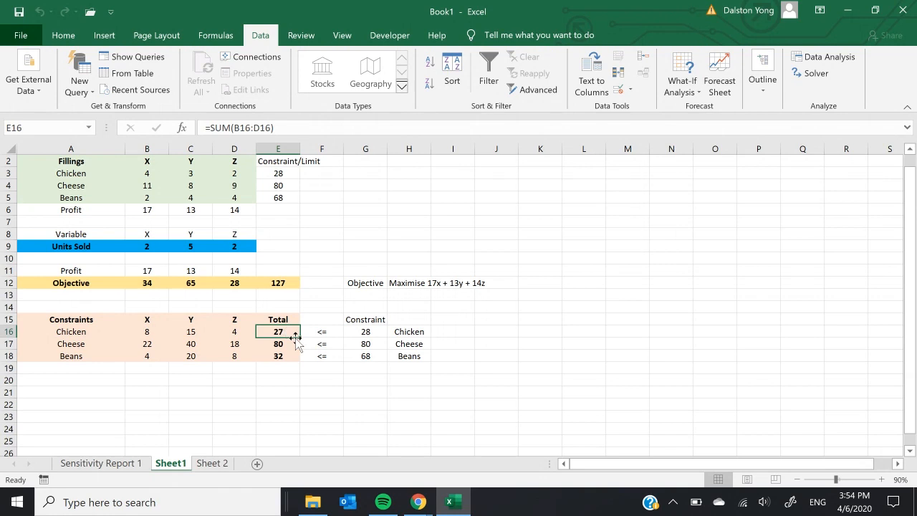
{"action": "left_click", "coordinate": [367, 332]}
{"action": "left_click", "coordinate": [266, 346]}
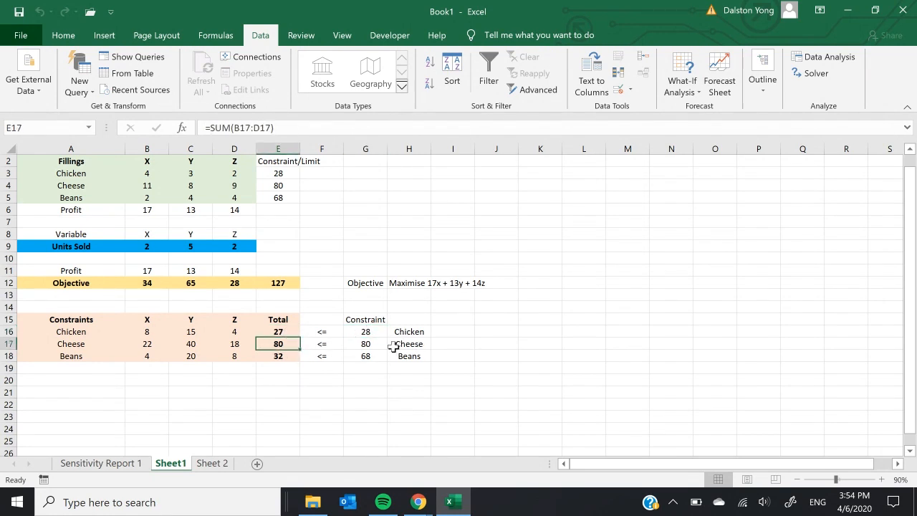
{"action": "left_click", "coordinate": [366, 344]}
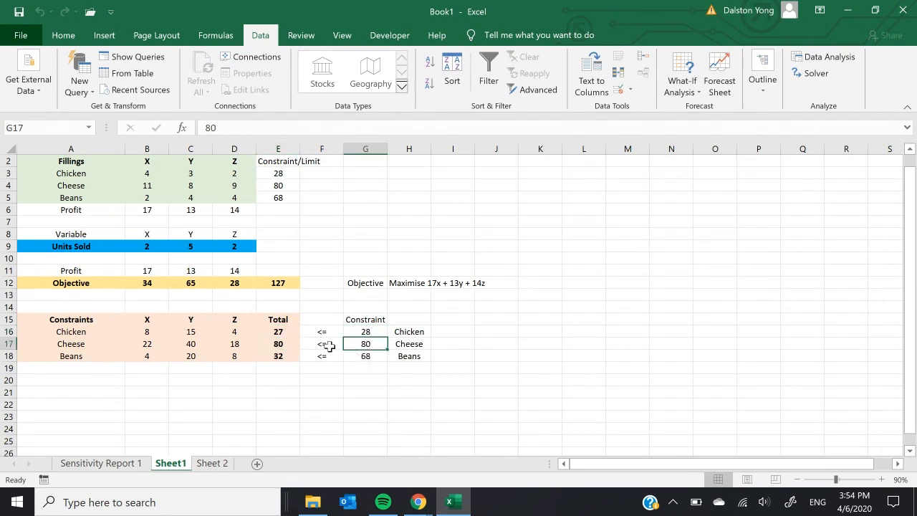
{"action": "left_click", "coordinate": [280, 345]}
{"action": "left_click", "coordinate": [367, 346]}
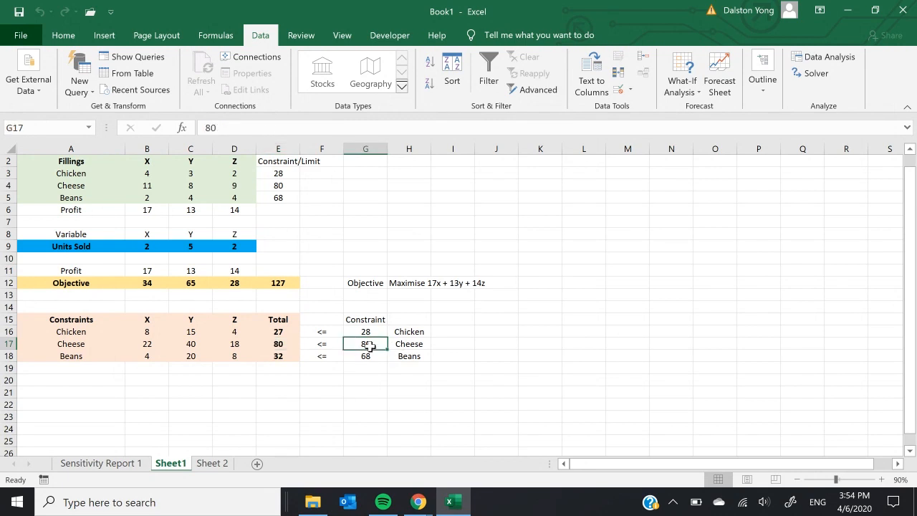
{"action": "left_click", "coordinate": [279, 356]}
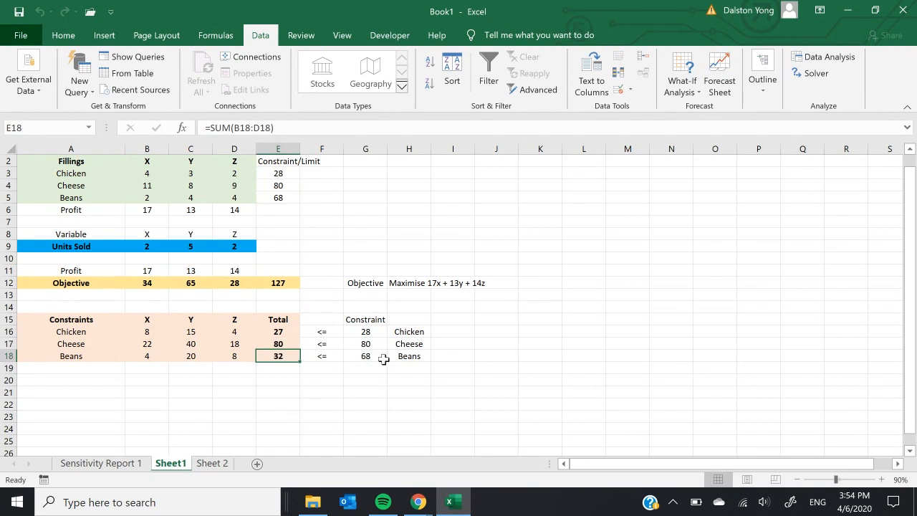
{"action": "left_click", "coordinate": [368, 353]}
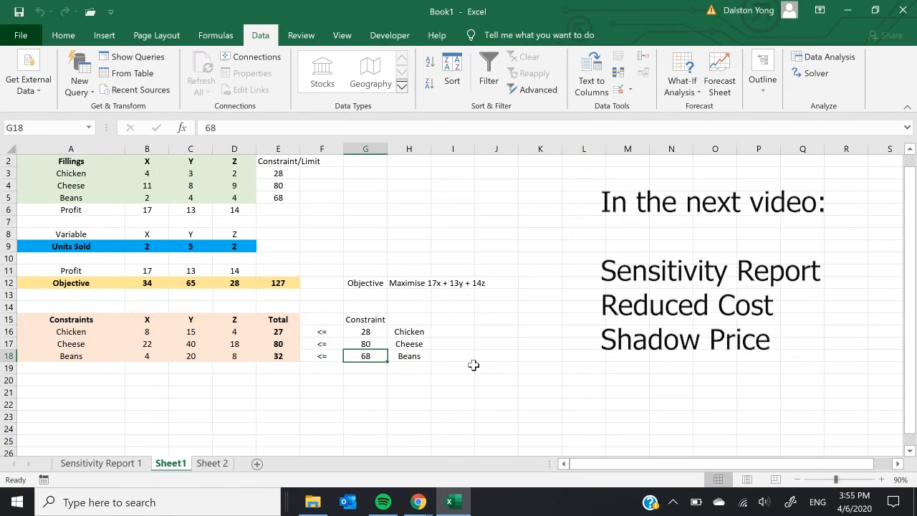
{"action": "mouse_move", "coordinate": [418, 502]}
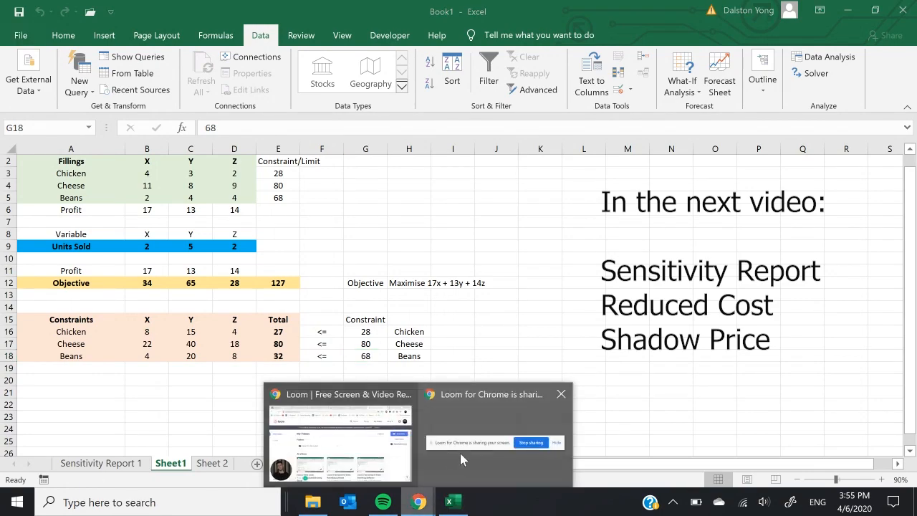